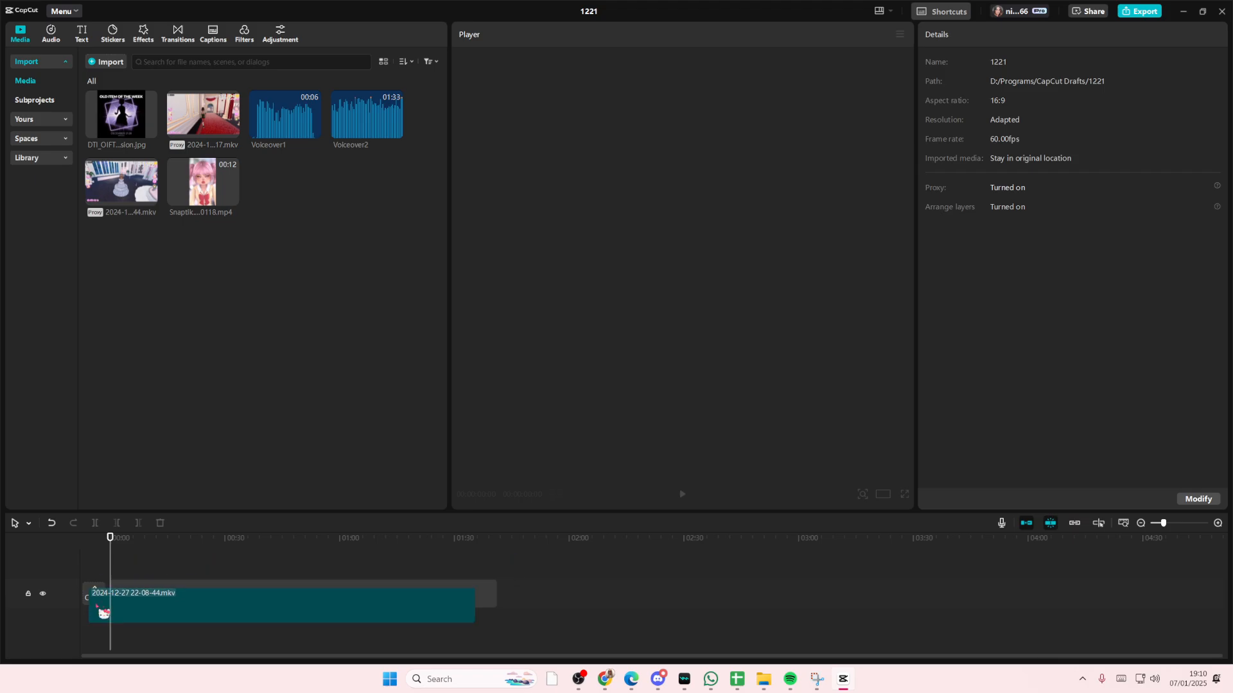
Trim the gameplay clip to about 36 seconds and generate auto captions for it
left_click_drag(405, 596, 246, 606)
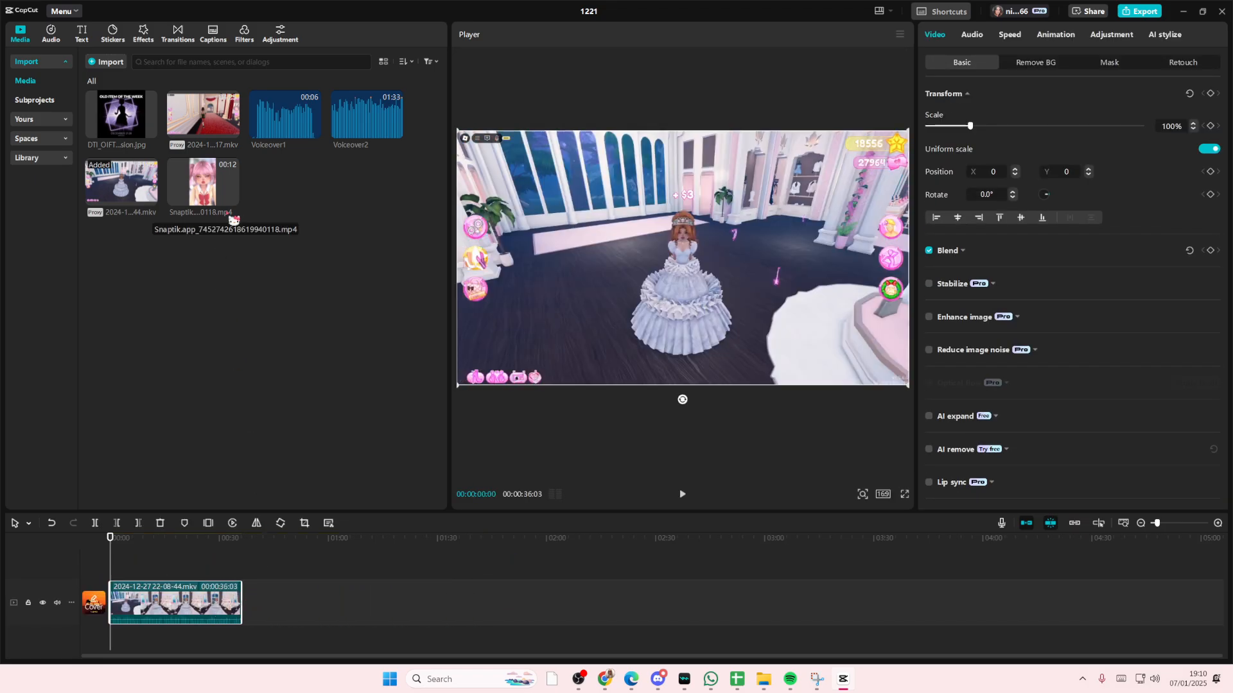
left_click(82, 34)
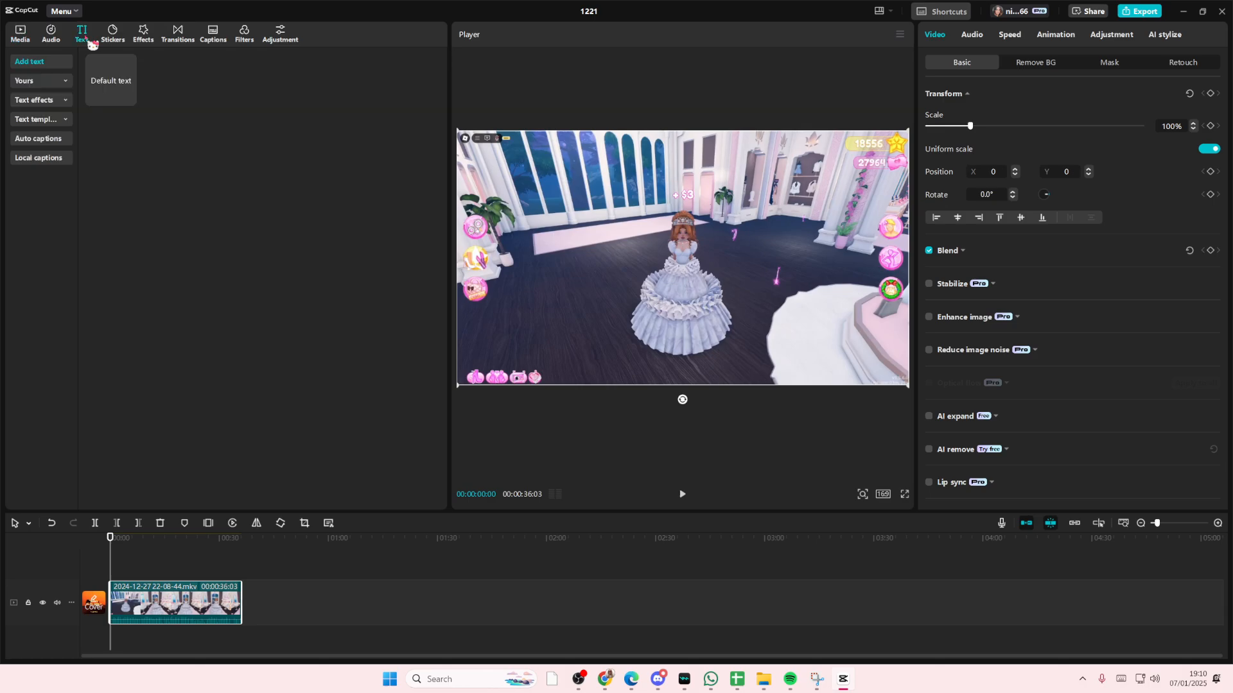
left_click(62, 145)
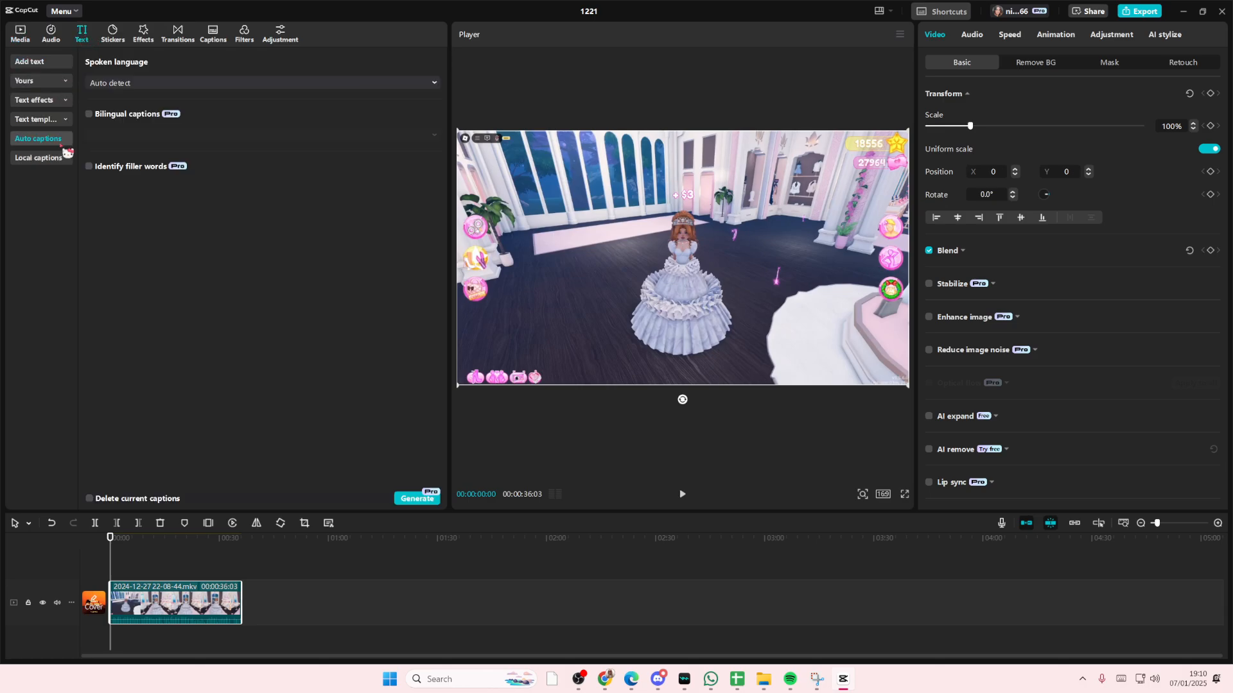
left_click(410, 503)
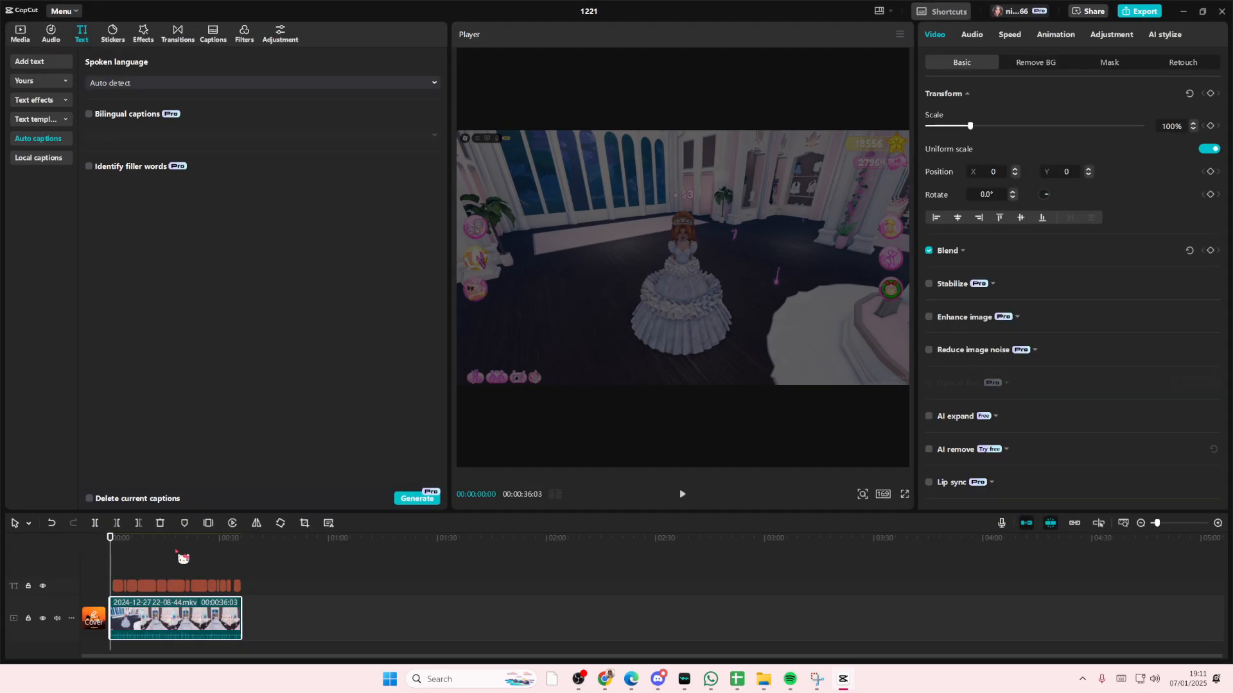
Set all captions' font to IM FELL DW Pica Italic with font size 7
left_click_drag(1157, 523, 1161, 524)
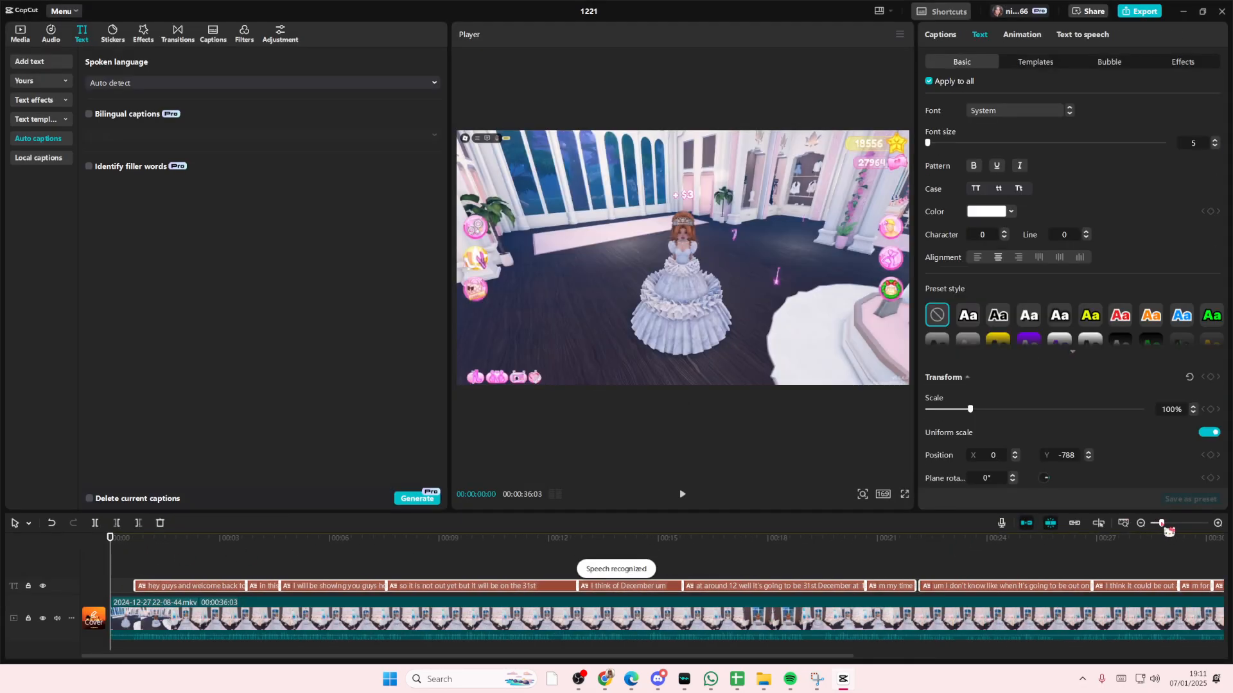
left_click(199, 560)
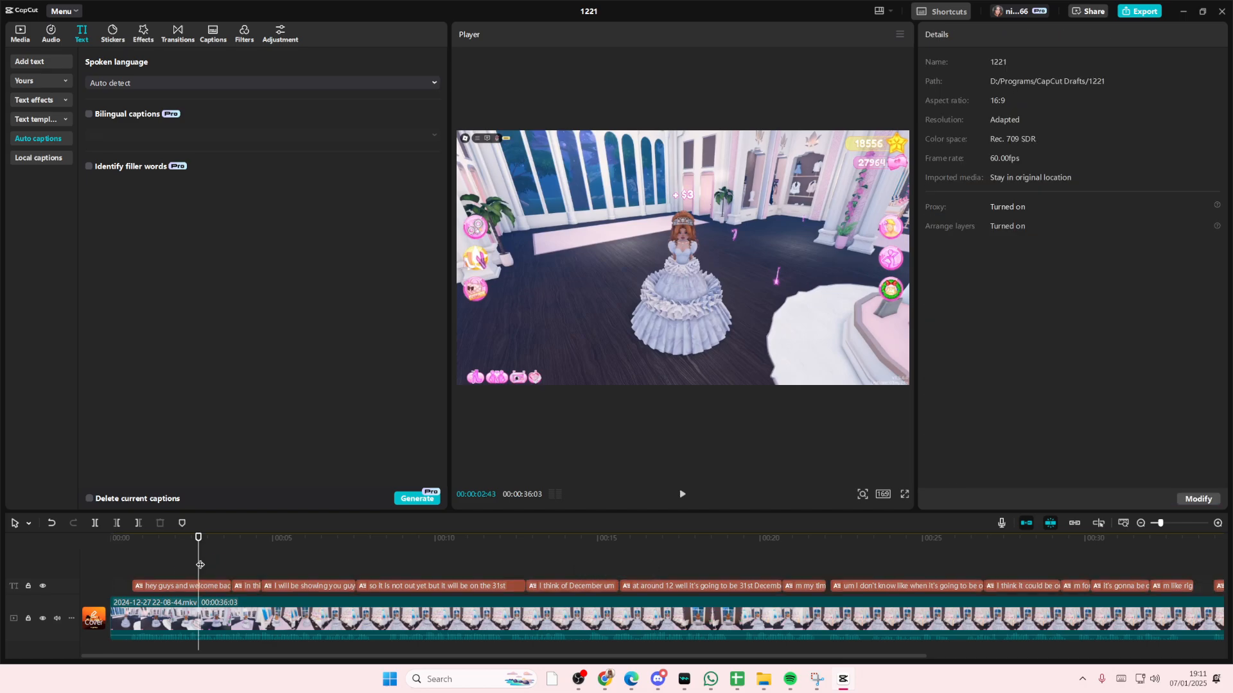
left_click(170, 564)
left_click(161, 565)
left_click(186, 586)
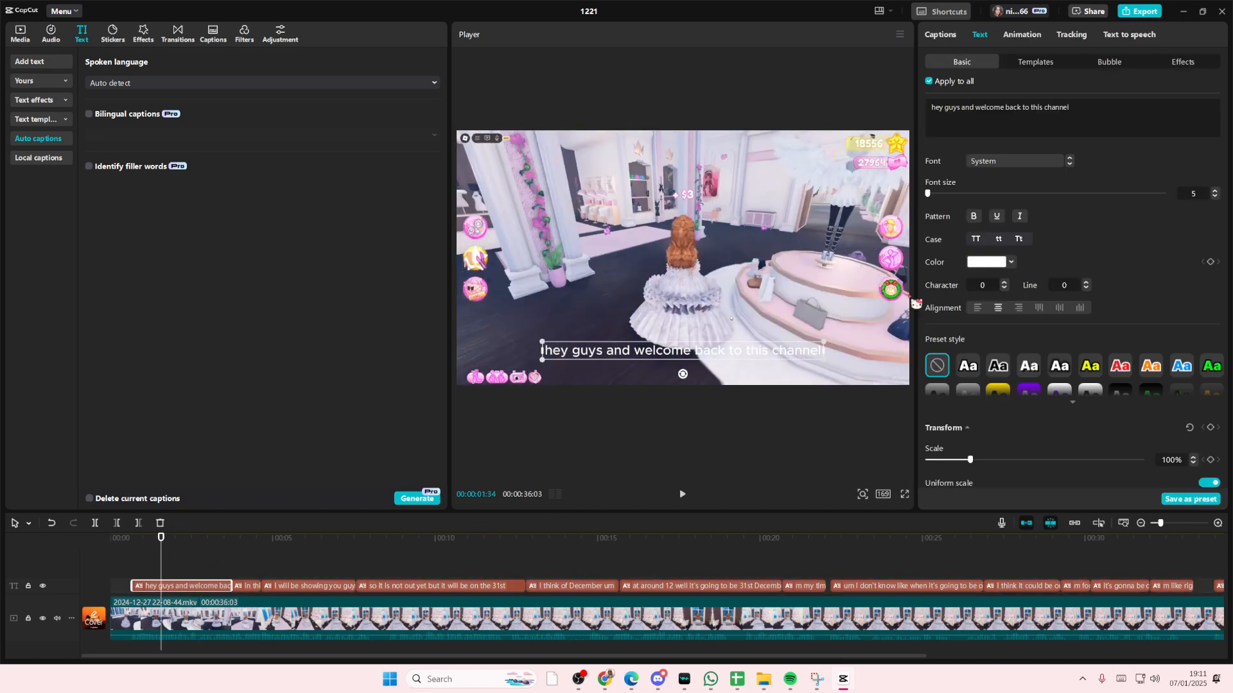
left_click(1006, 163)
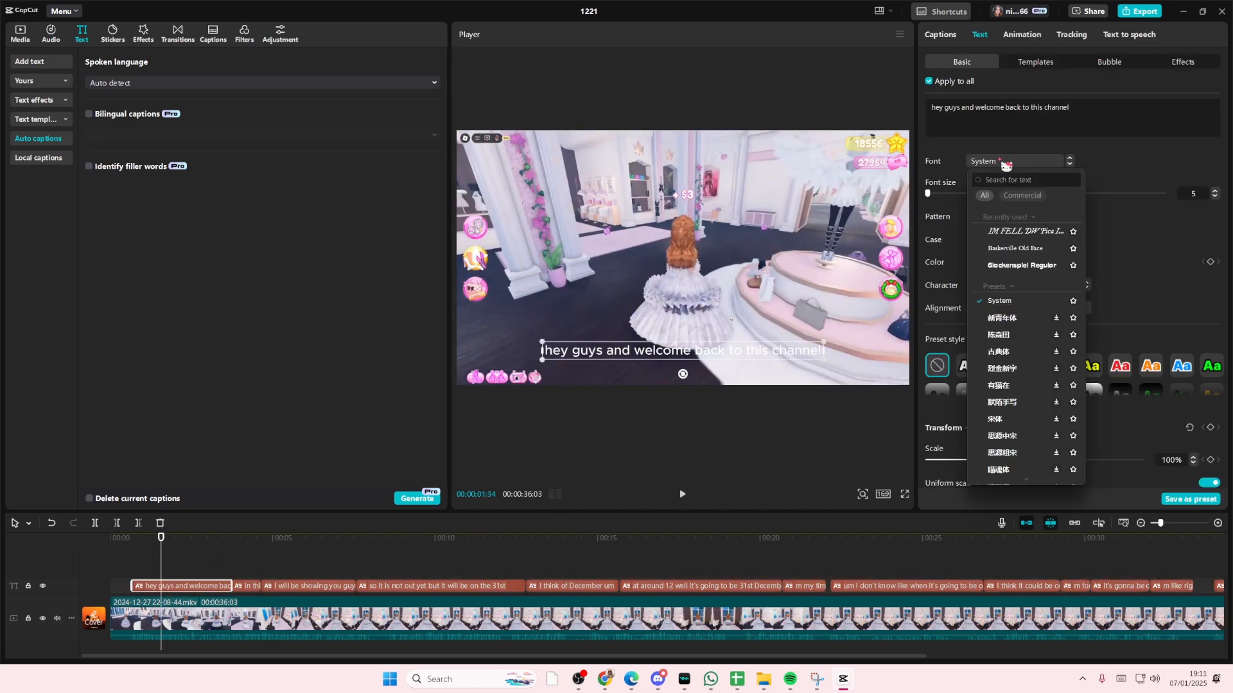
left_click(1030, 232)
left_click_drag(934, 200, 932, 199)
scroll(969, 276, "down", 3)
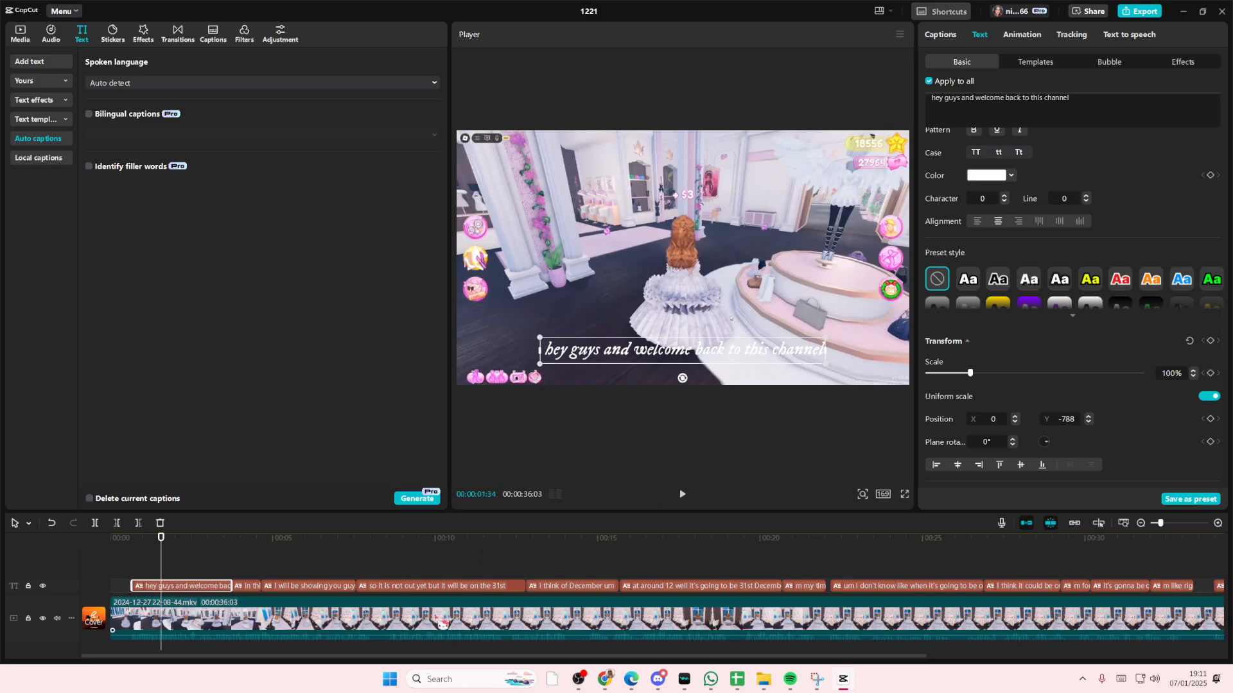
Lower the gameplay clip's blend opacity to 35%
left_click(684, 618)
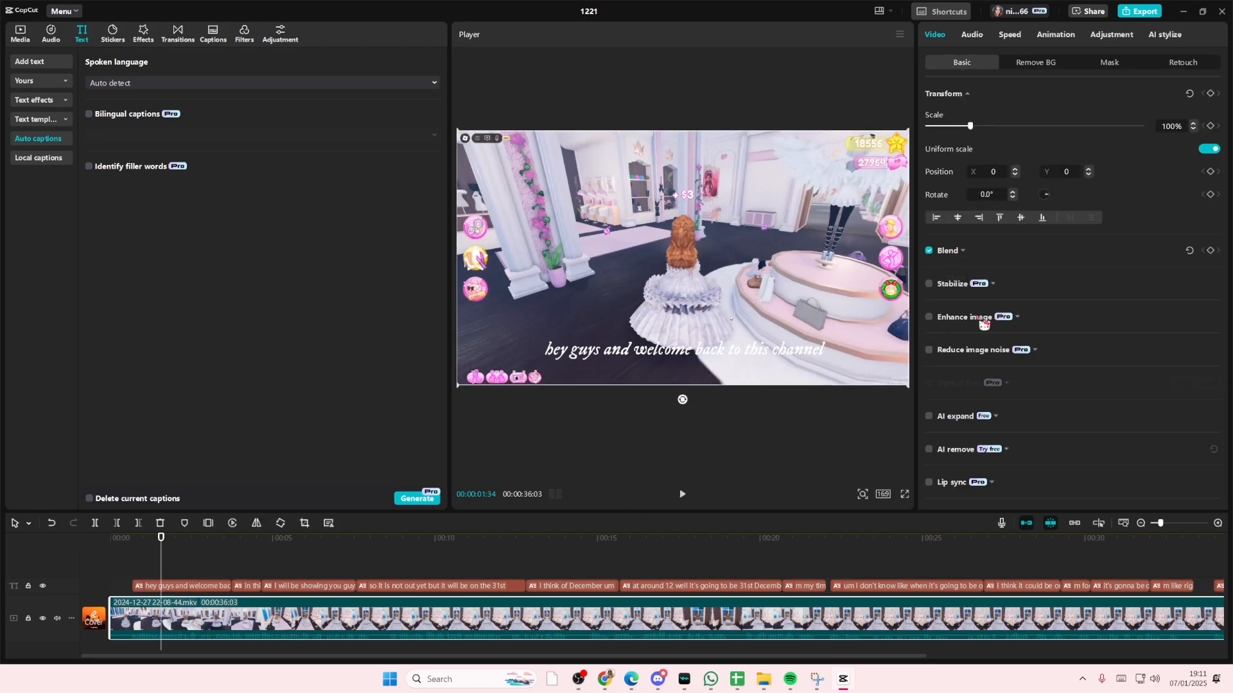
left_click(962, 253)
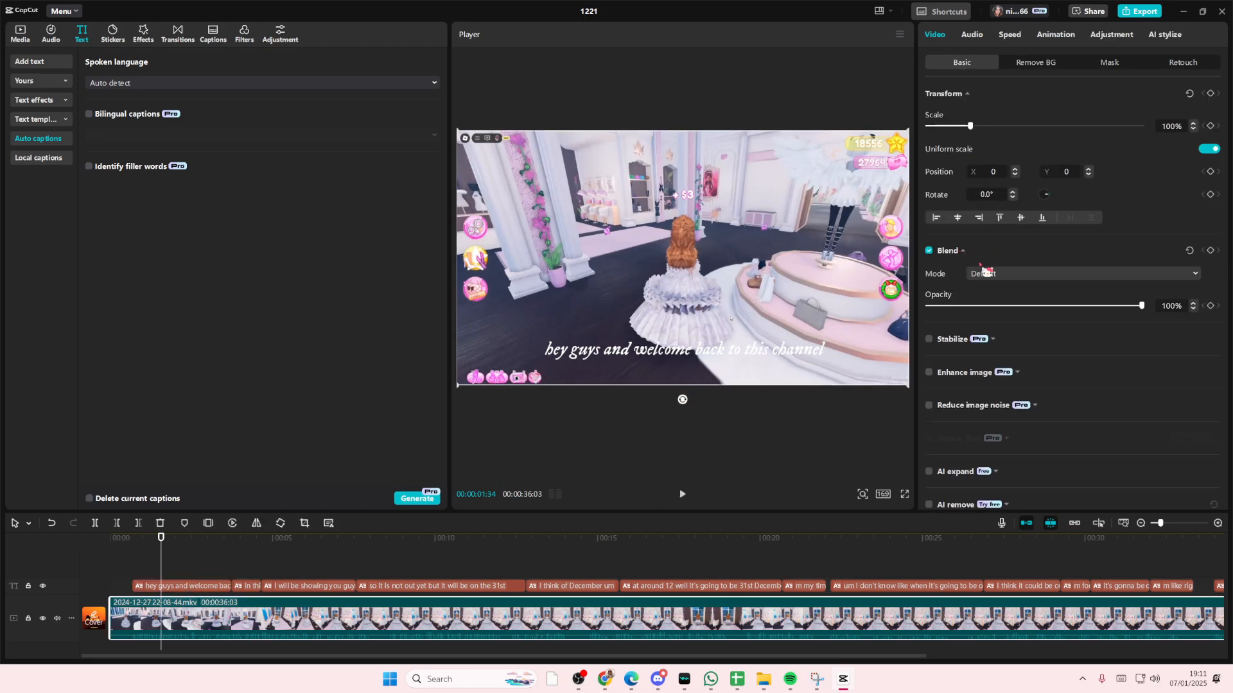
left_click(1002, 306)
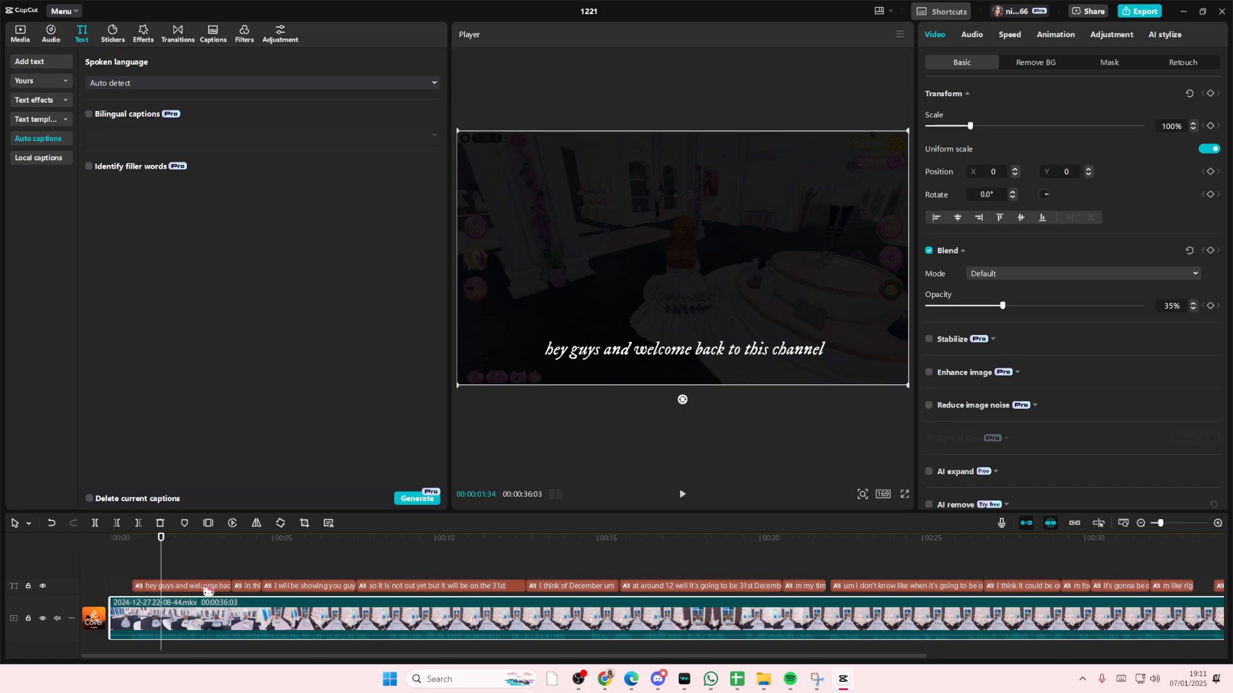
left_click(208, 587)
left_click(1019, 36)
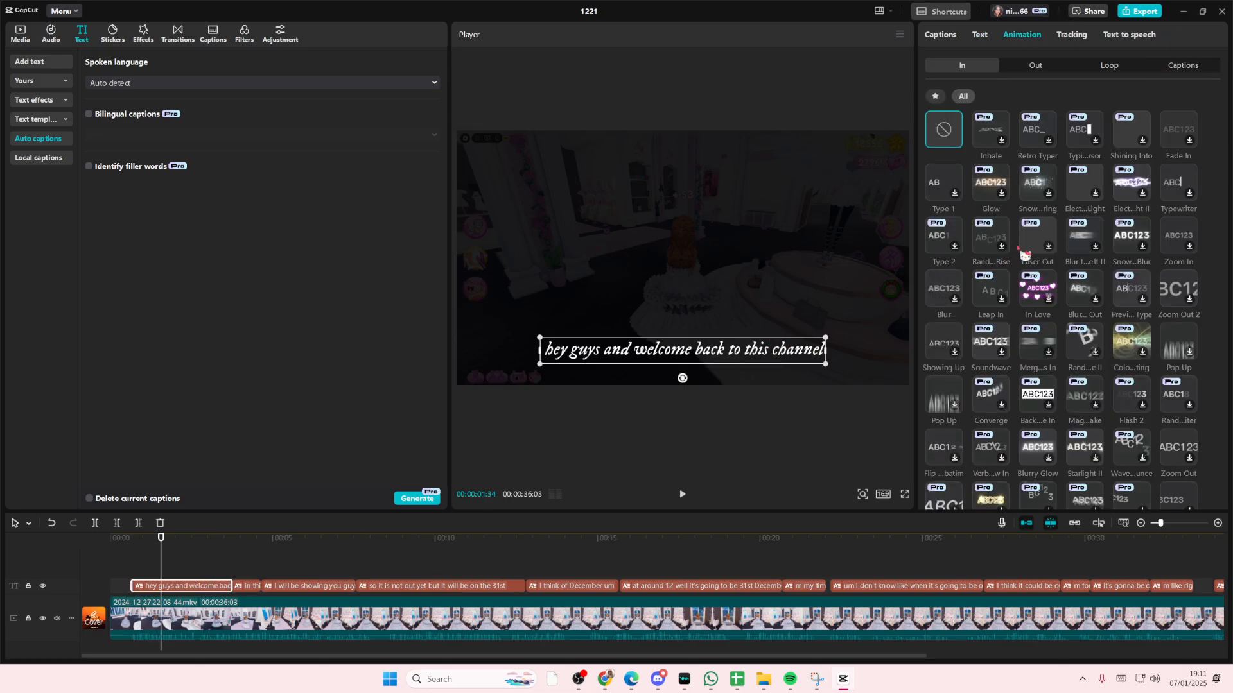
left_click(213, 606)
left_click(221, 621)
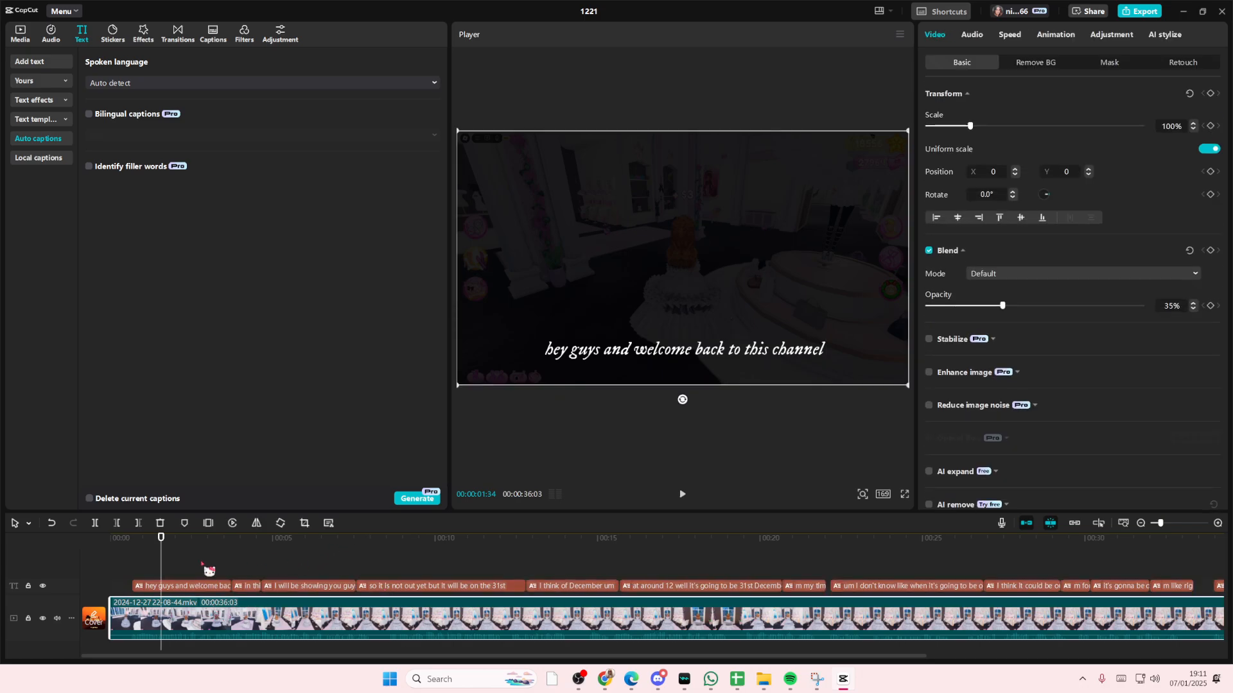
left_click(195, 589)
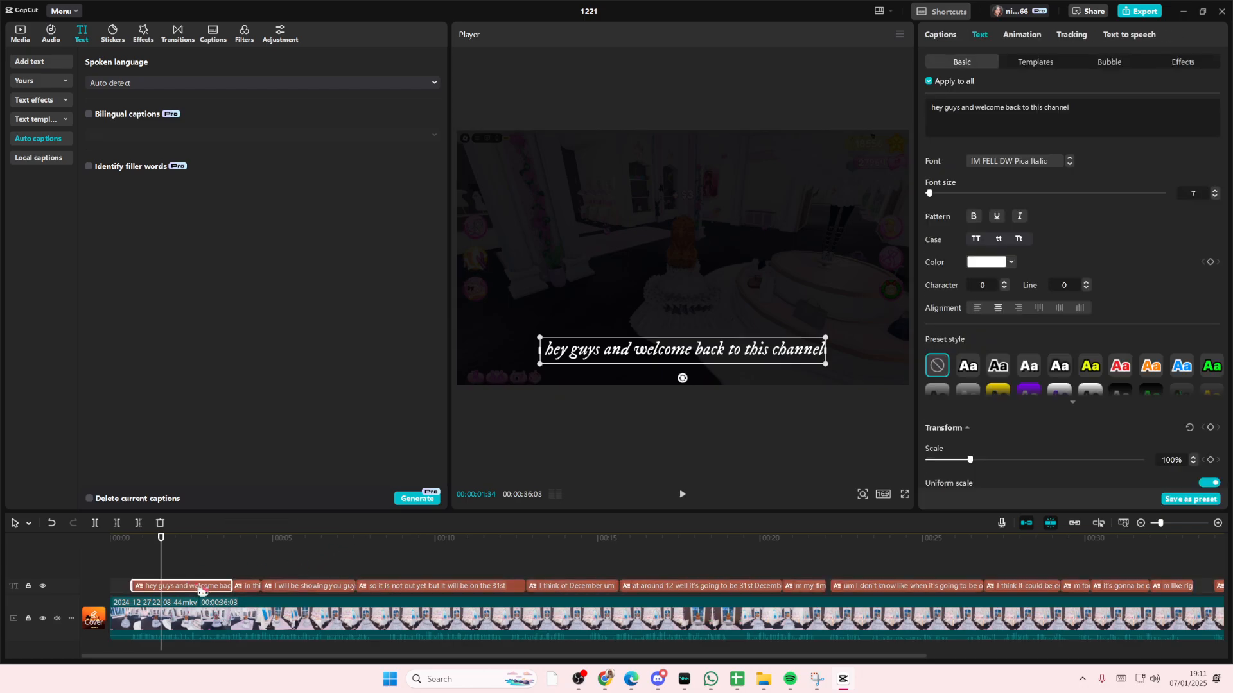
Select all captions and apply the Fade In entrance animation to them
left_click(1141, 524)
left_click(1011, 583)
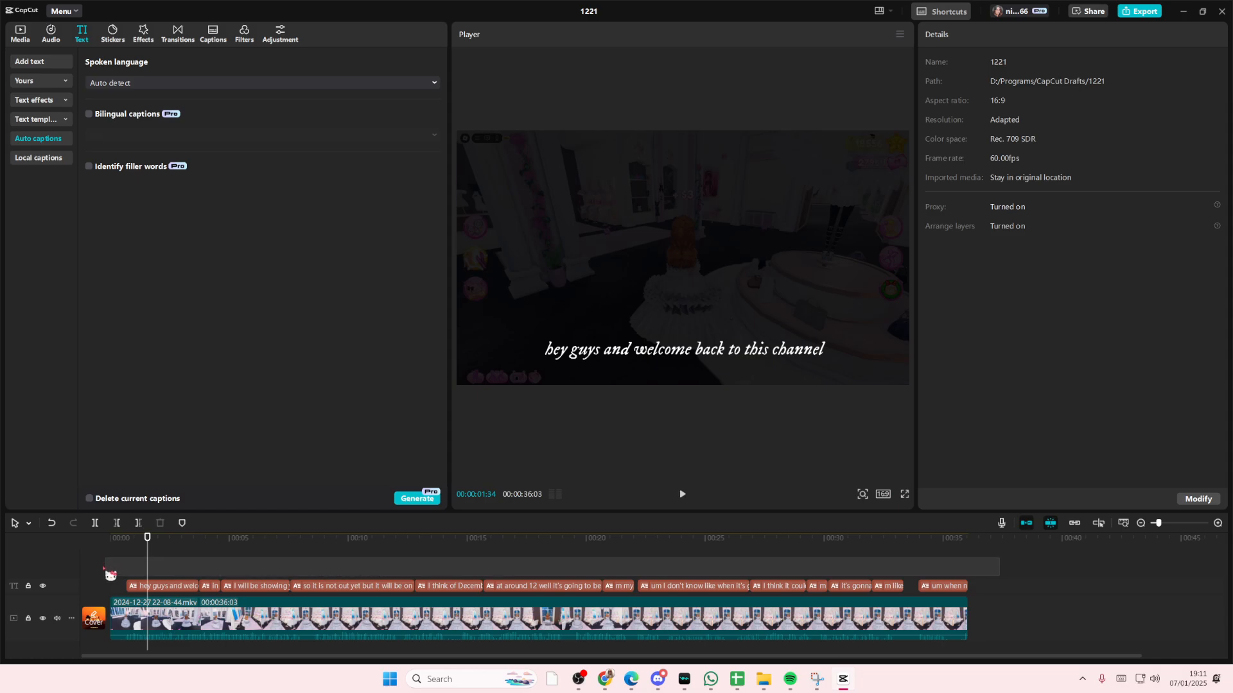
left_click_drag(103, 568, 127, 576)
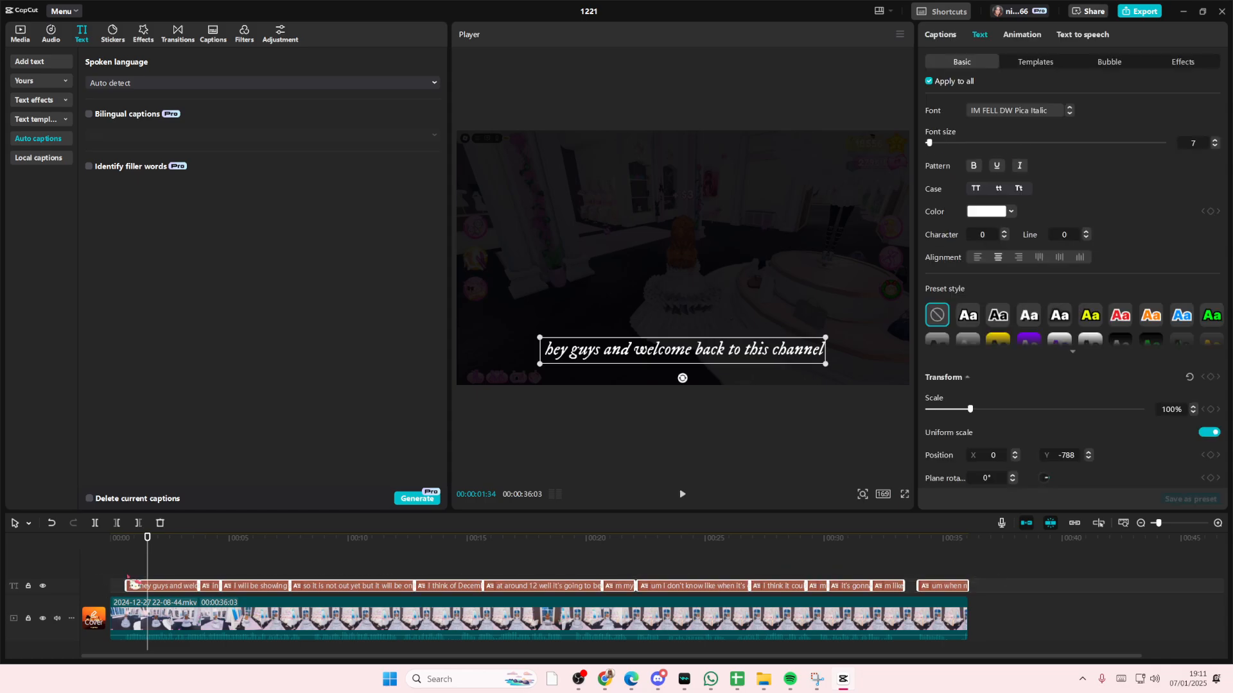
left_click(1022, 35)
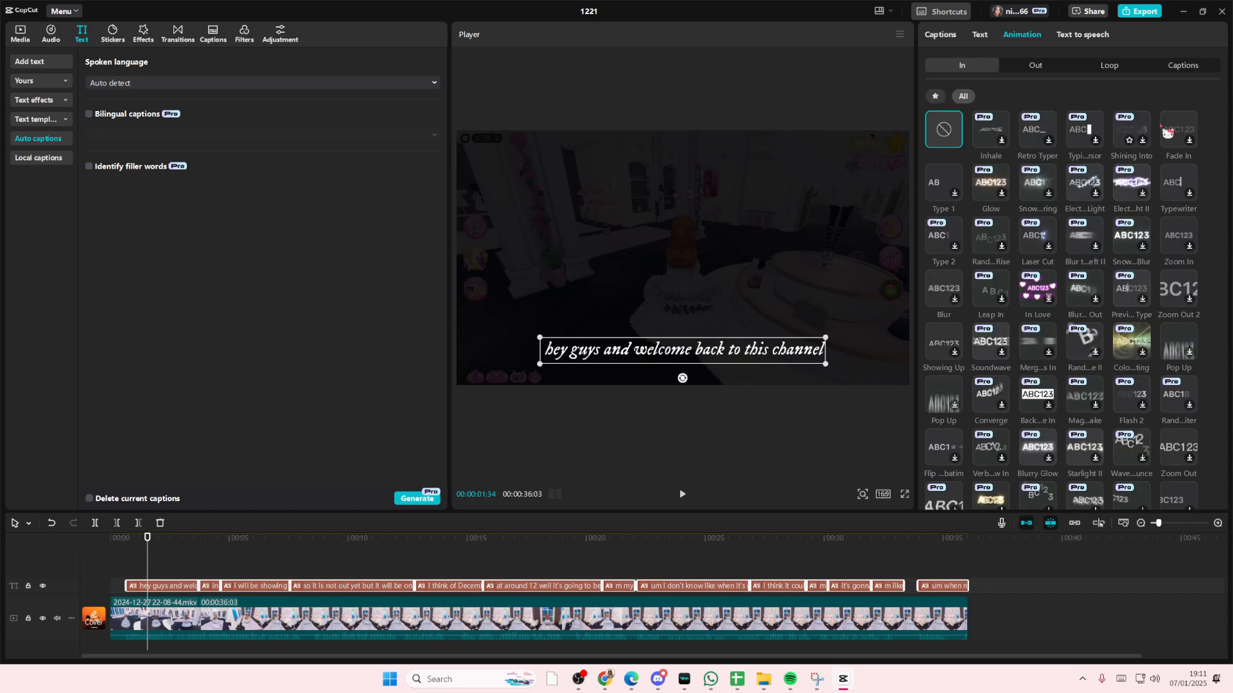
left_click(1188, 67)
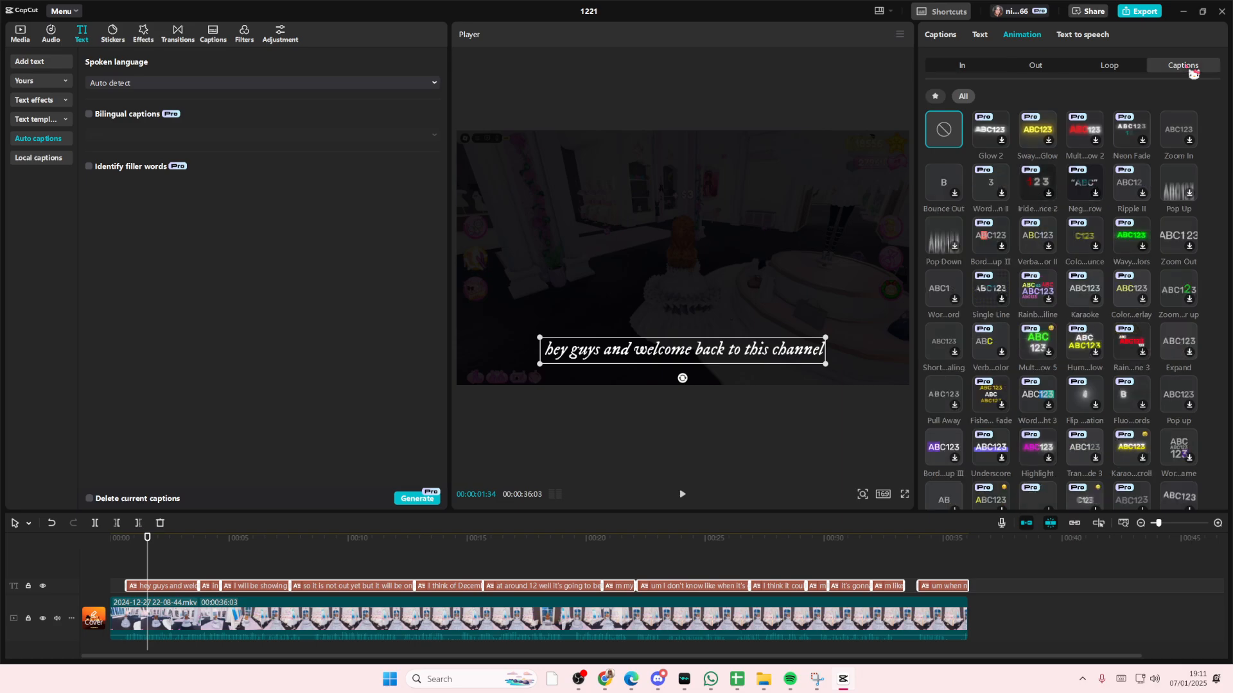
left_click(952, 70)
left_click(1184, 141)
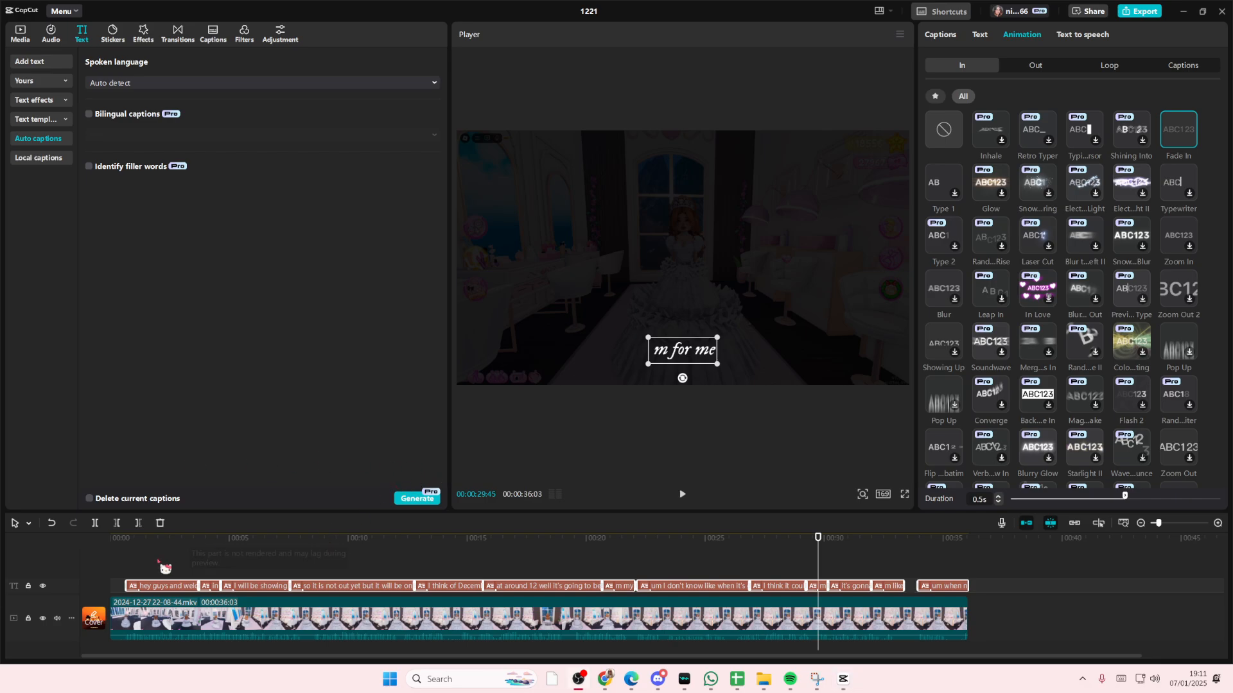
Play back the captioned video from the start
left_click(125, 566)
key("space")
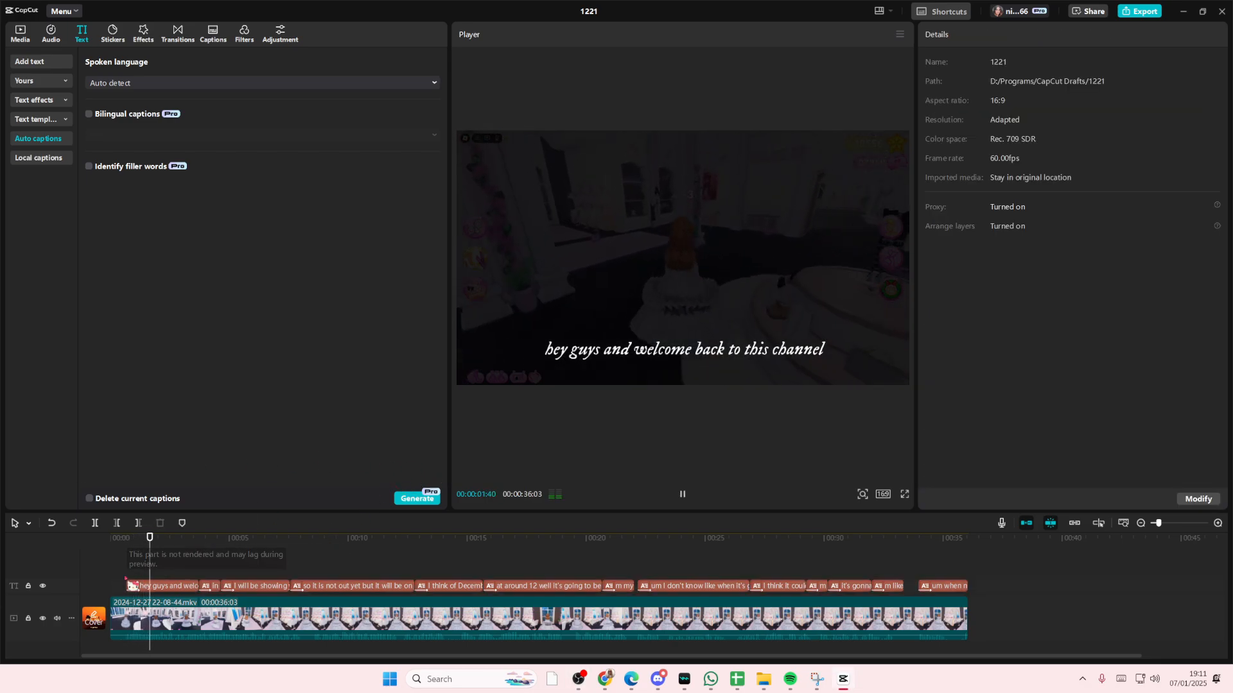
key("space")
Select all captions and combine them into a compound clip
left_click(57, 618)
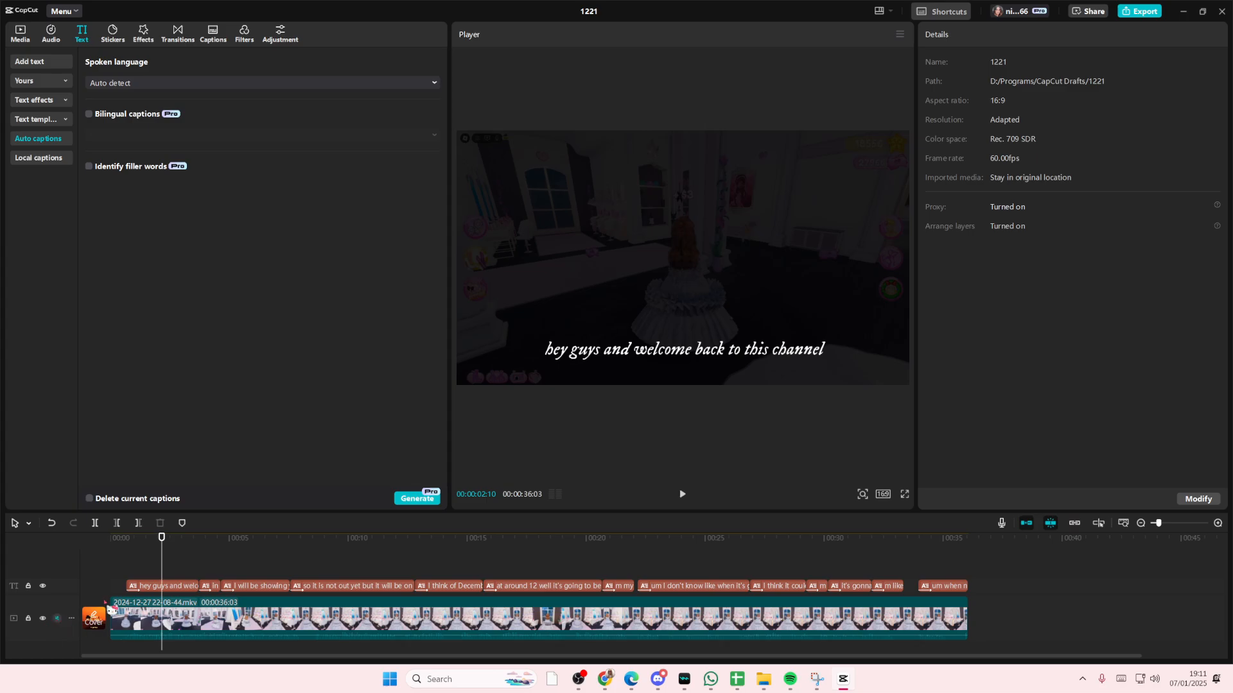
left_click_drag(161, 588, 205, 594)
left_click_drag(997, 593, 106, 565)
right_click(161, 594)
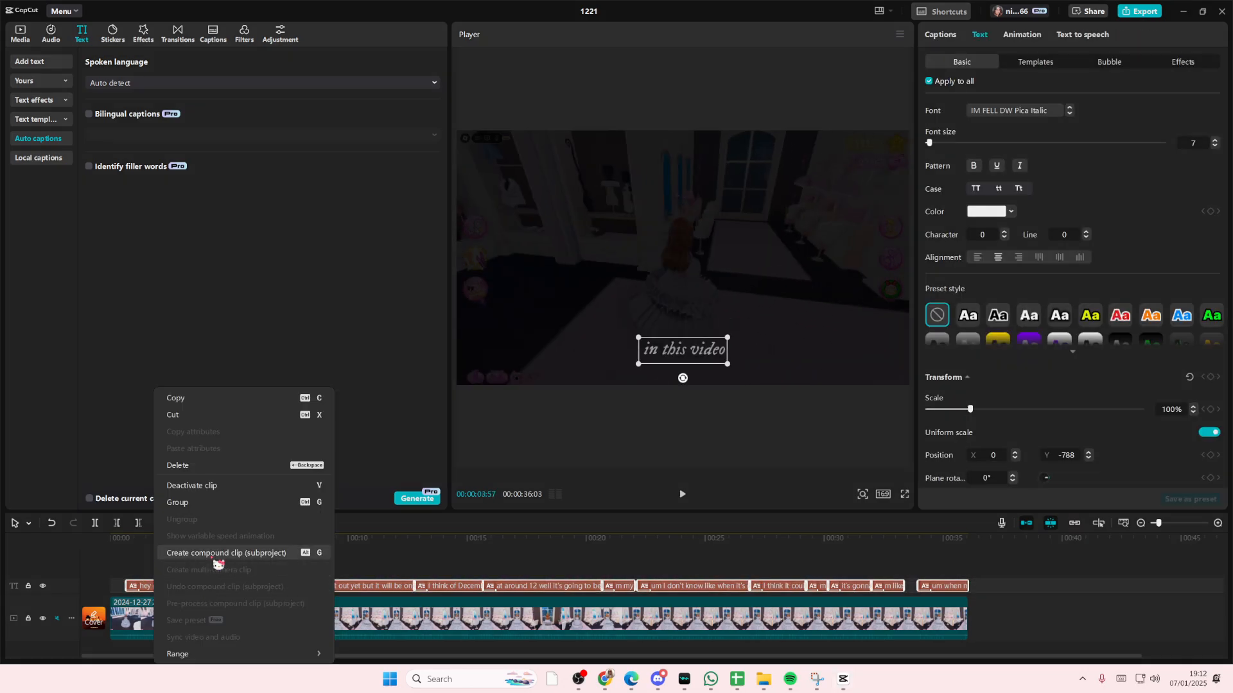
left_click(214, 556)
mouse_move(134, 555)
left_mouse_down()
mouse_move(110, 560)
mouse_move(134, 564)
left_mouse_up()
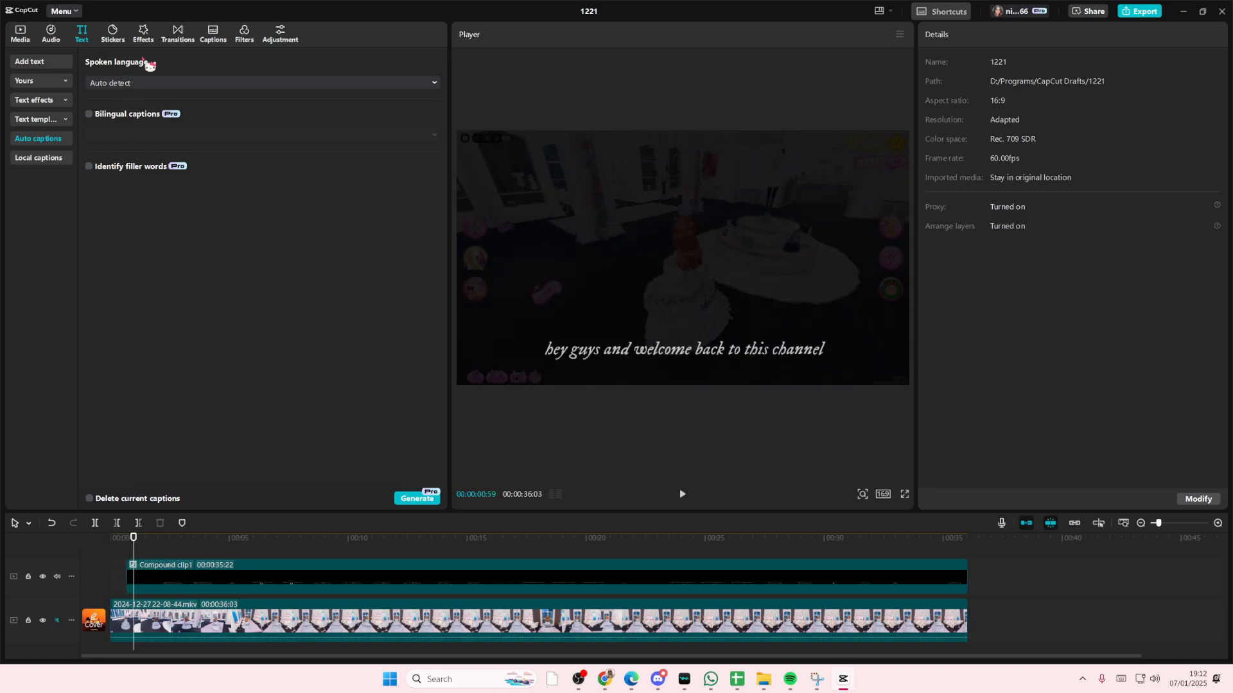
Search the effects for ripple and apply the Ripple effect over the compound caption clip
left_click(152, 39)
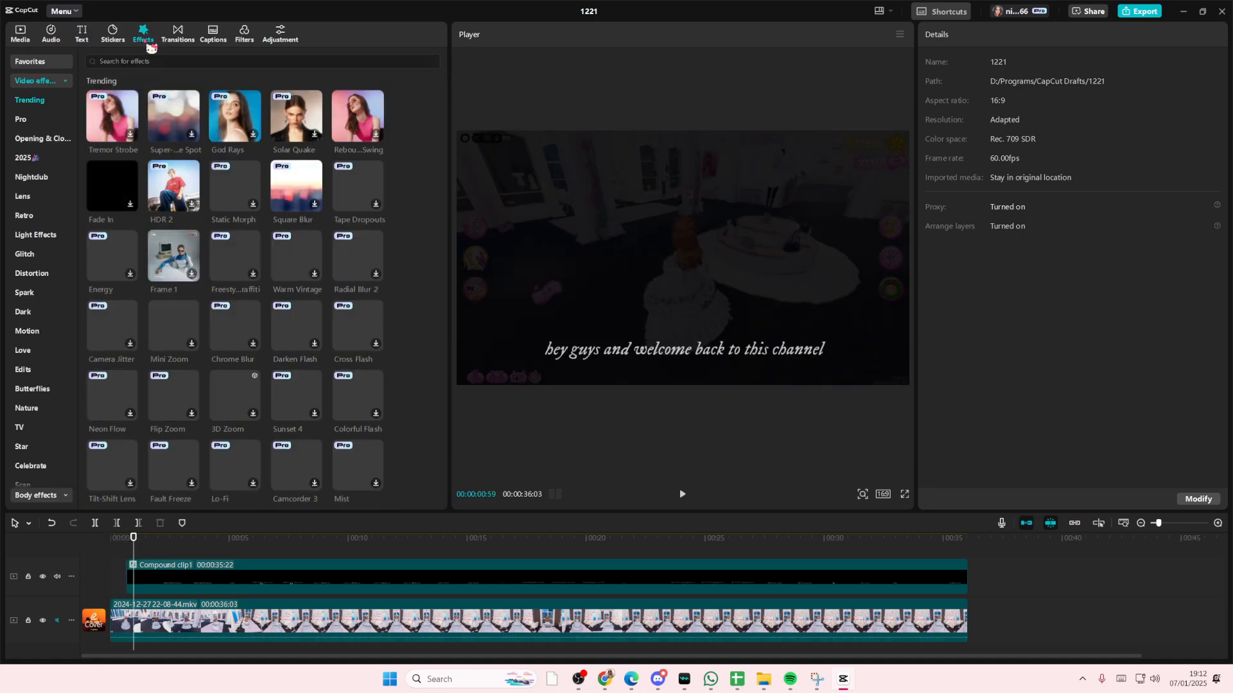
left_click(150, 64)
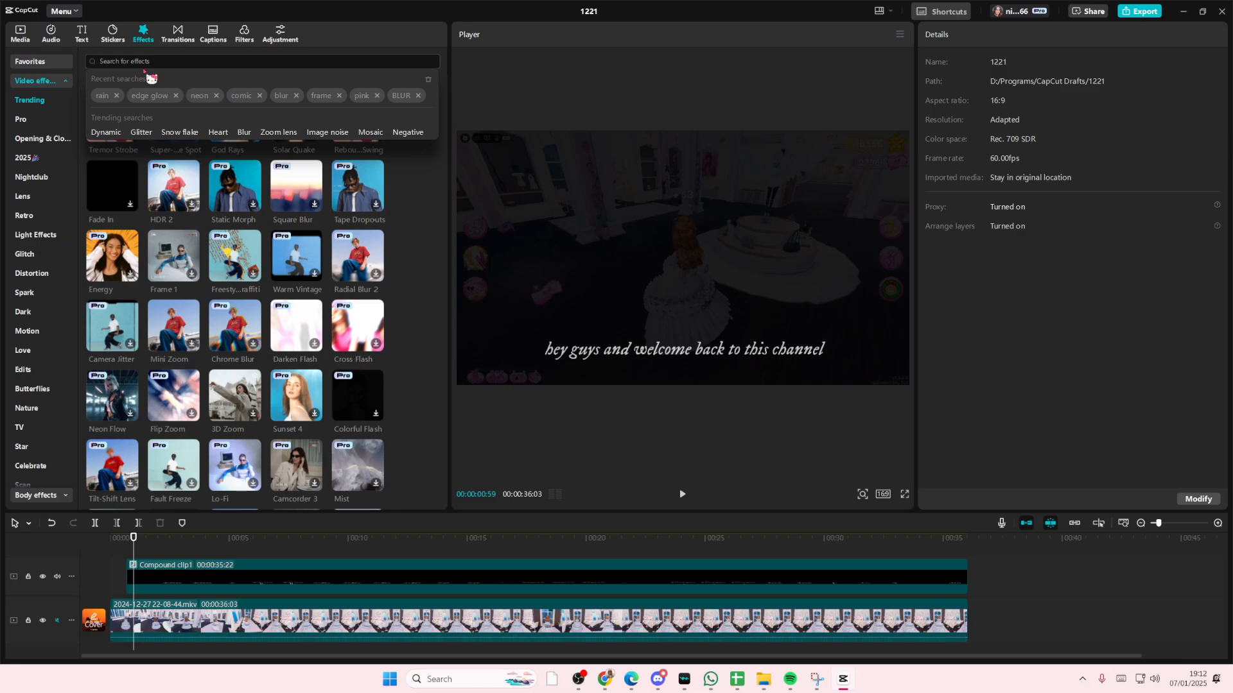
type("ripp")
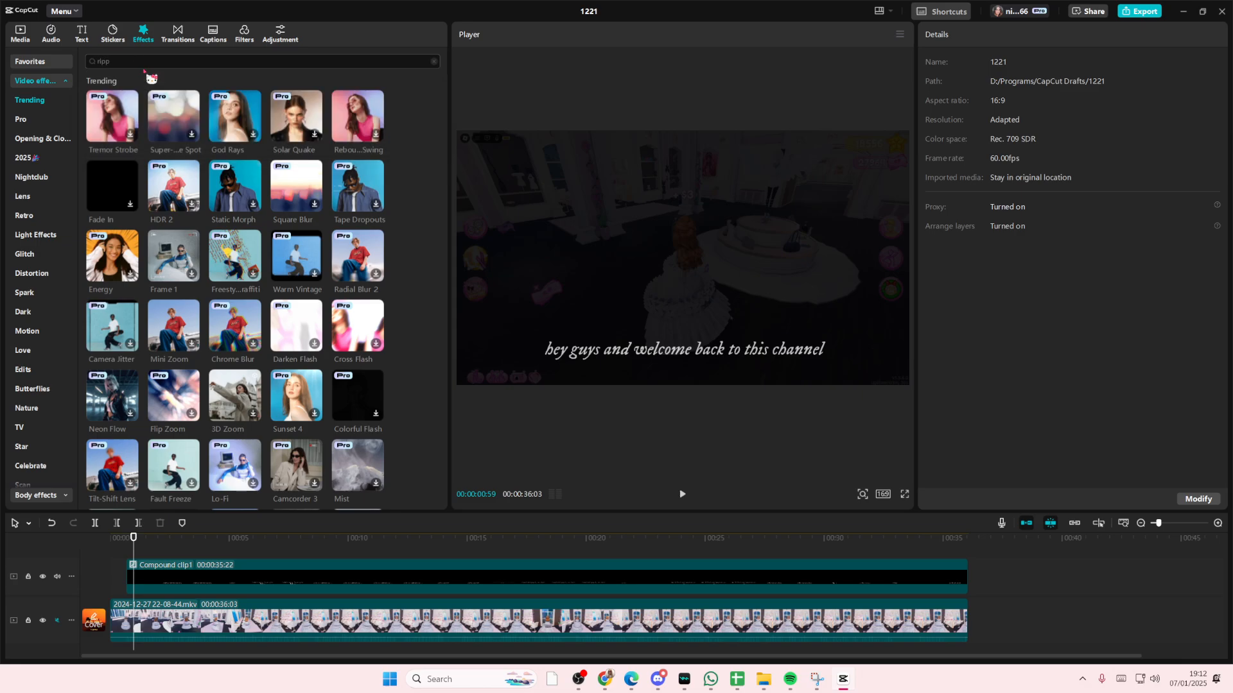
type("le")
key("Return")
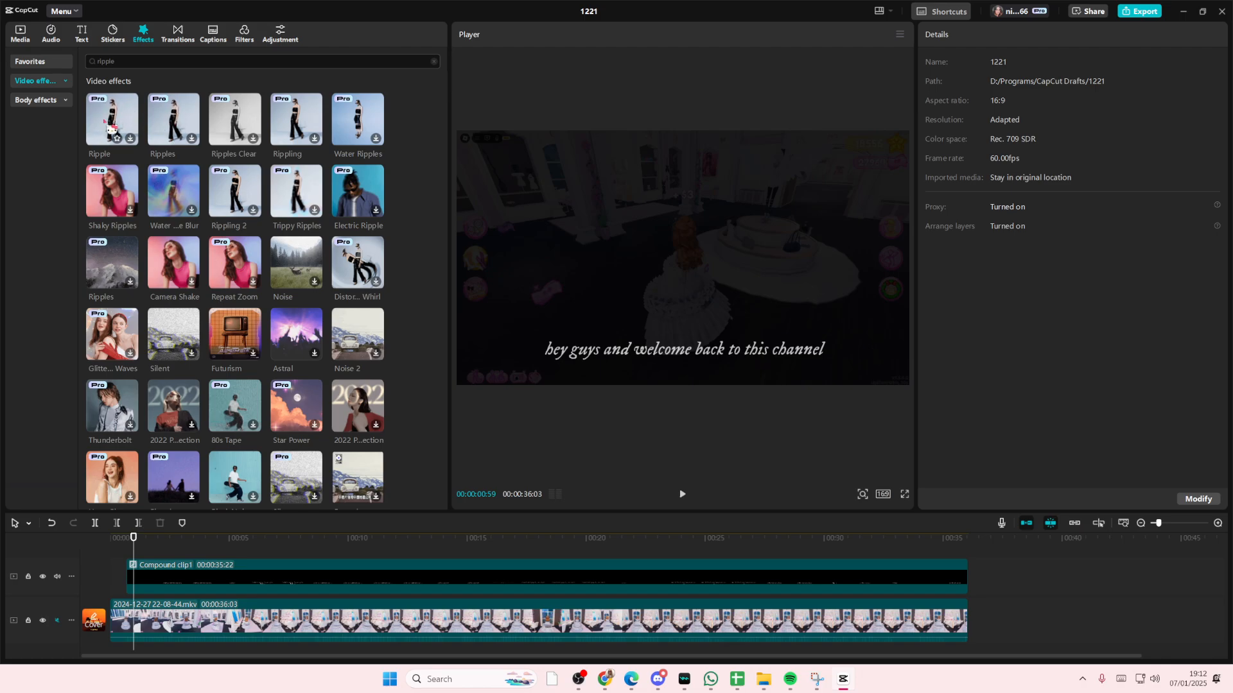
left_click_drag(113, 129, 143, 587)
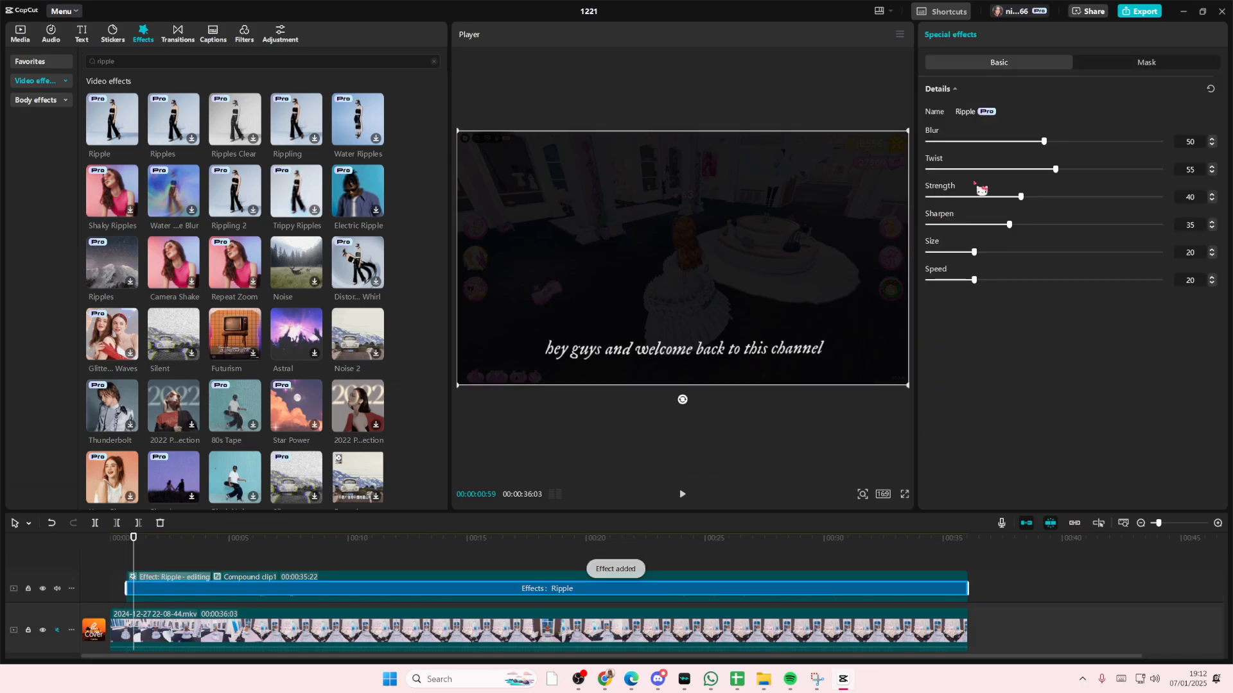
Set the Ripple effect's blur to 41, twist to 29, strength to 29 and speed to 15
left_click_drag(1044, 142, 1012, 171)
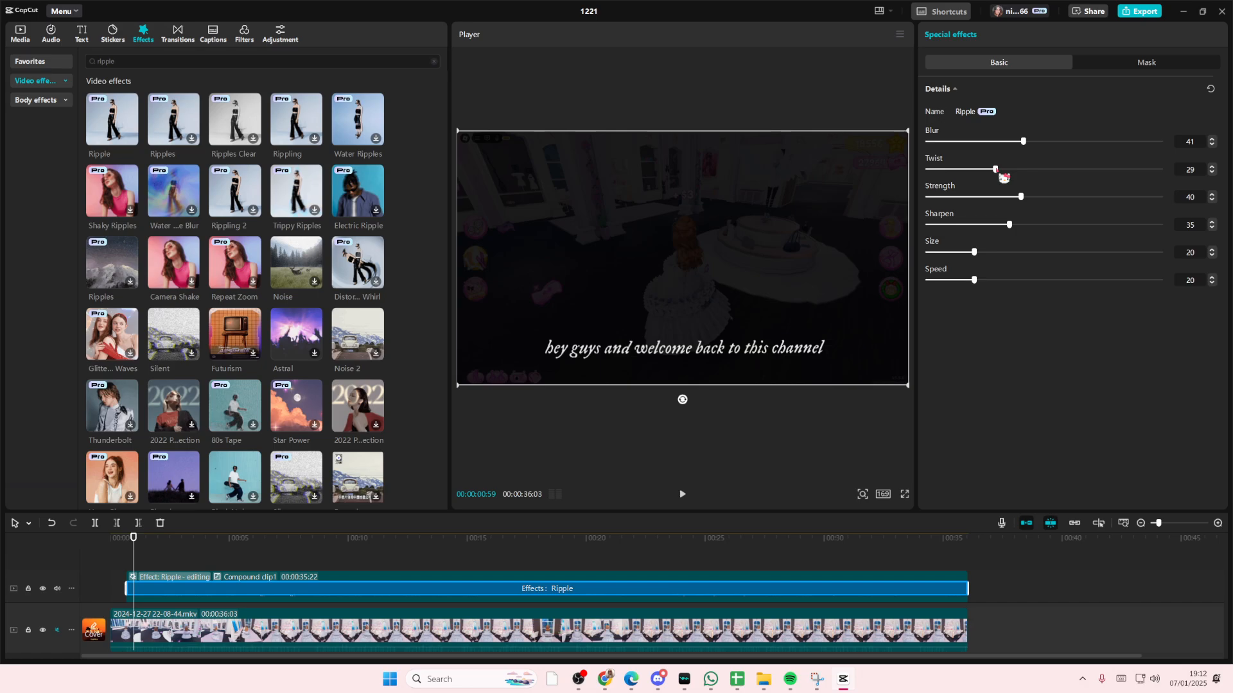
left_click_drag(1021, 197, 991, 207)
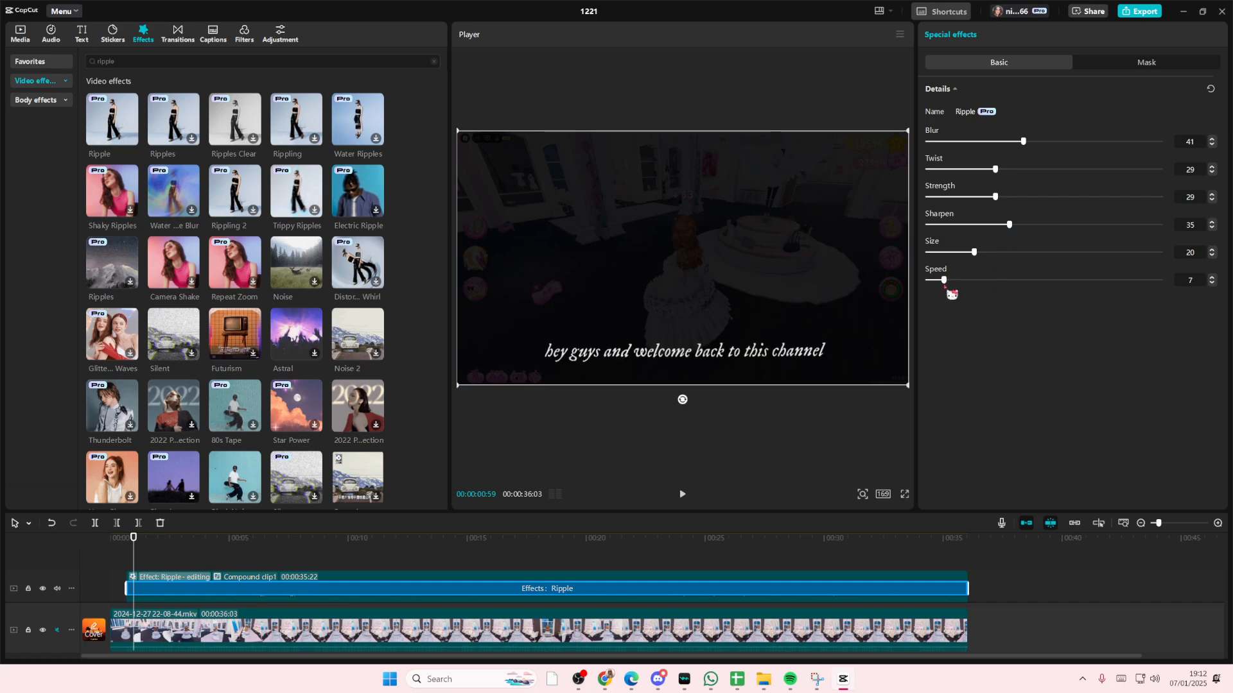
mouse_move(970, 288)
left_mouse_down()
mouse_move(949, 288)
mouse_move(963, 287)
left_mouse_up()
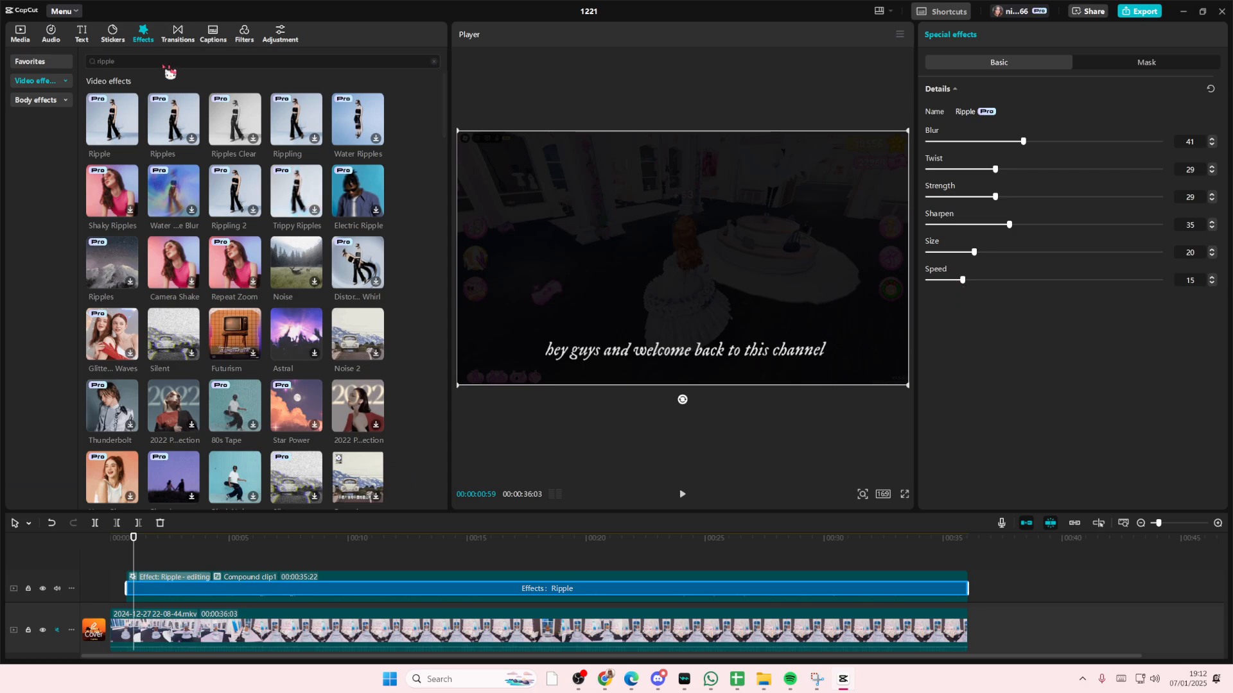
Search the effects for edge glow and add Edge Glow at the start of the timeline, then preview it
left_click(89, 62)
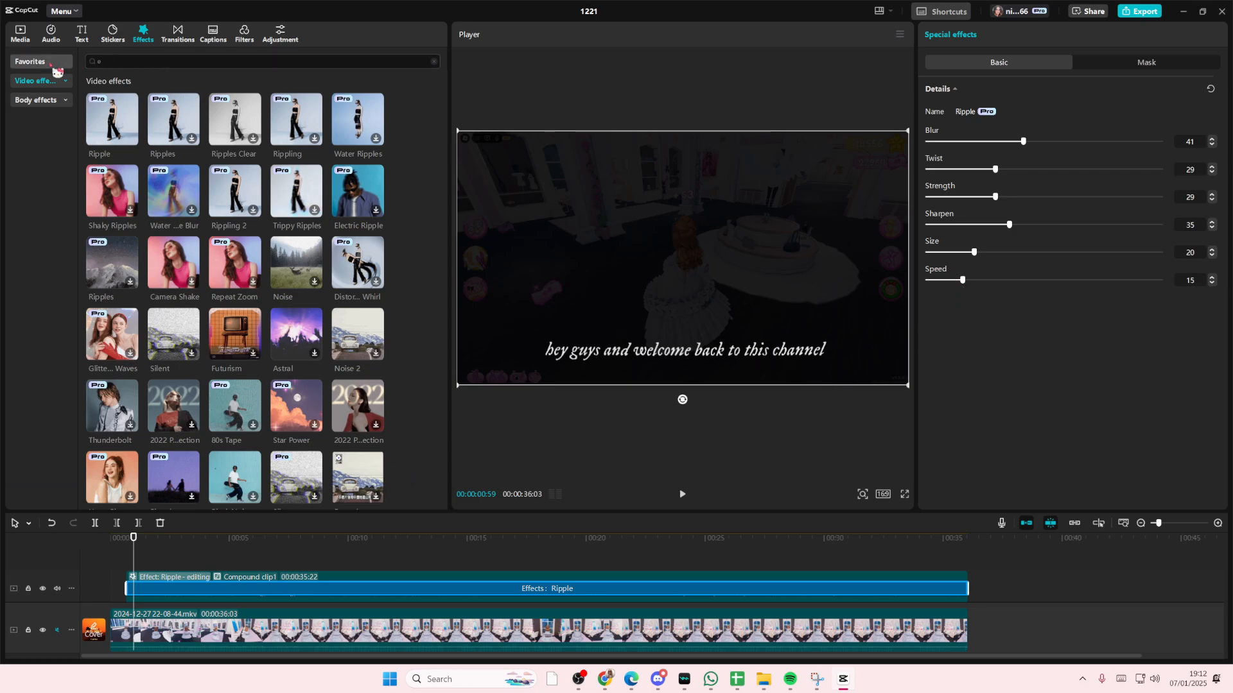
type("edge glow")
key("Return")
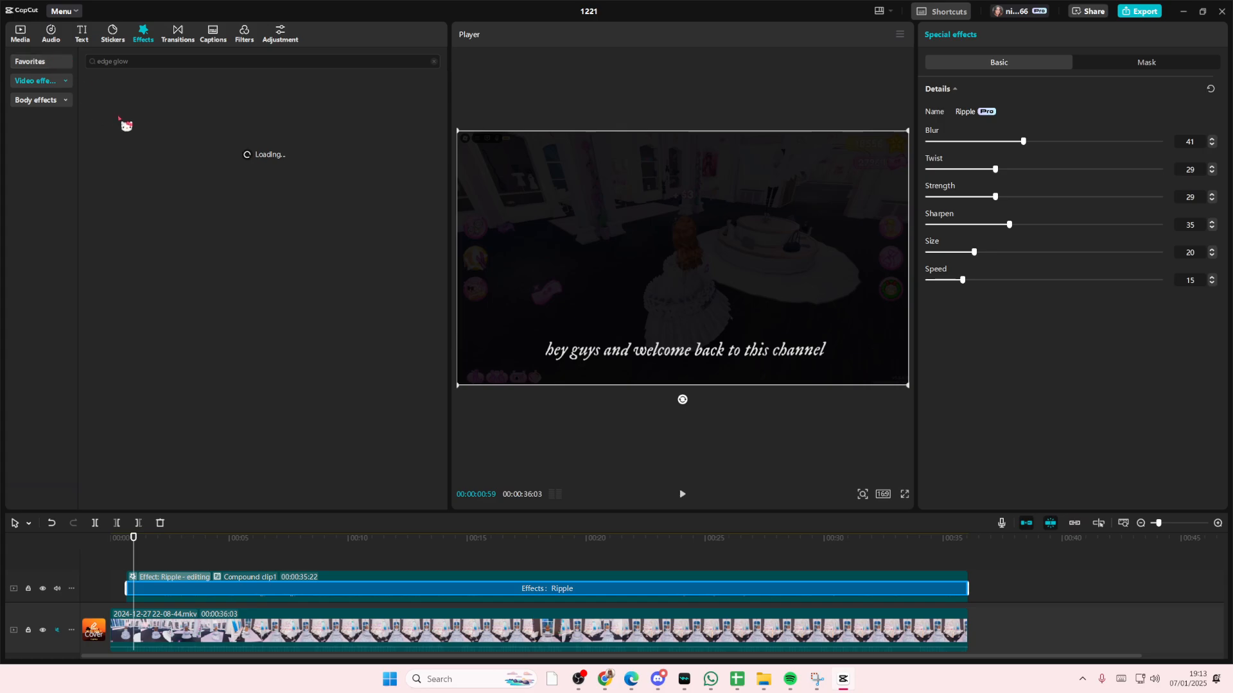
left_click_drag(159, 120, 183, 589)
left_click(160, 555)
left_click_drag(170, 133, 169, 577)
left_click(138, 559)
key("space")
key("space")
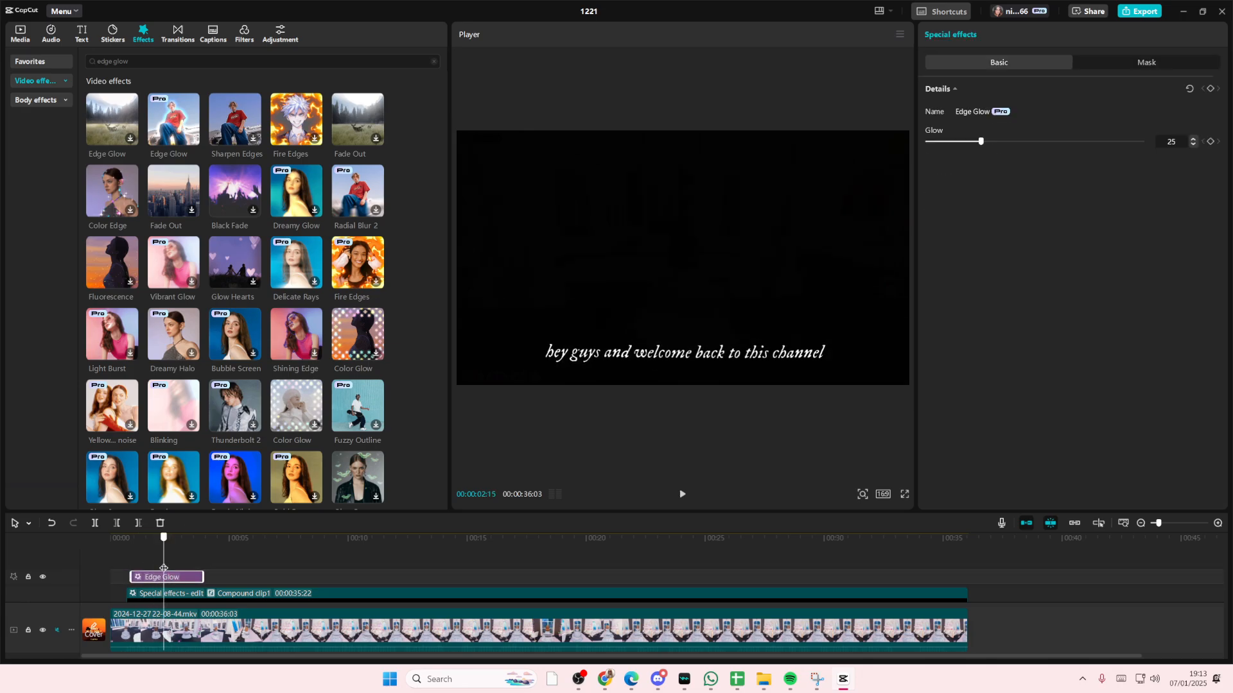
Delete the Edge Glow effect clip from the main timeline
left_click(150, 572)
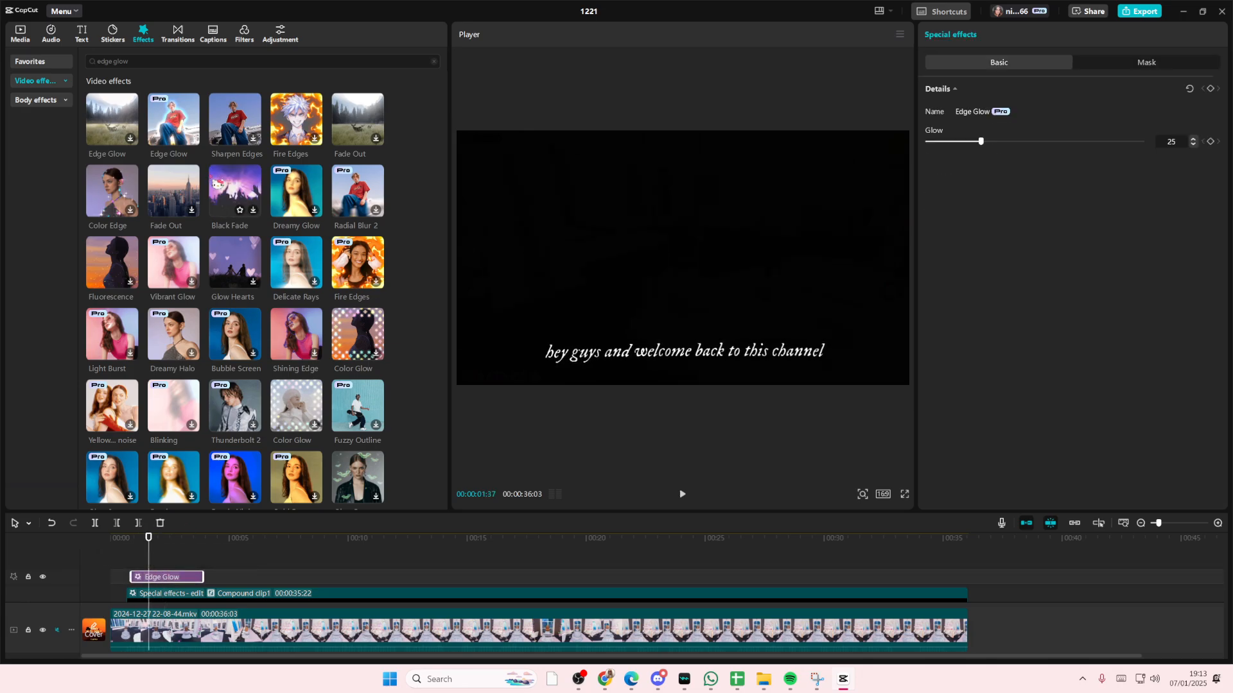
key("Delete")
left_click_drag(182, 136, 194, 576)
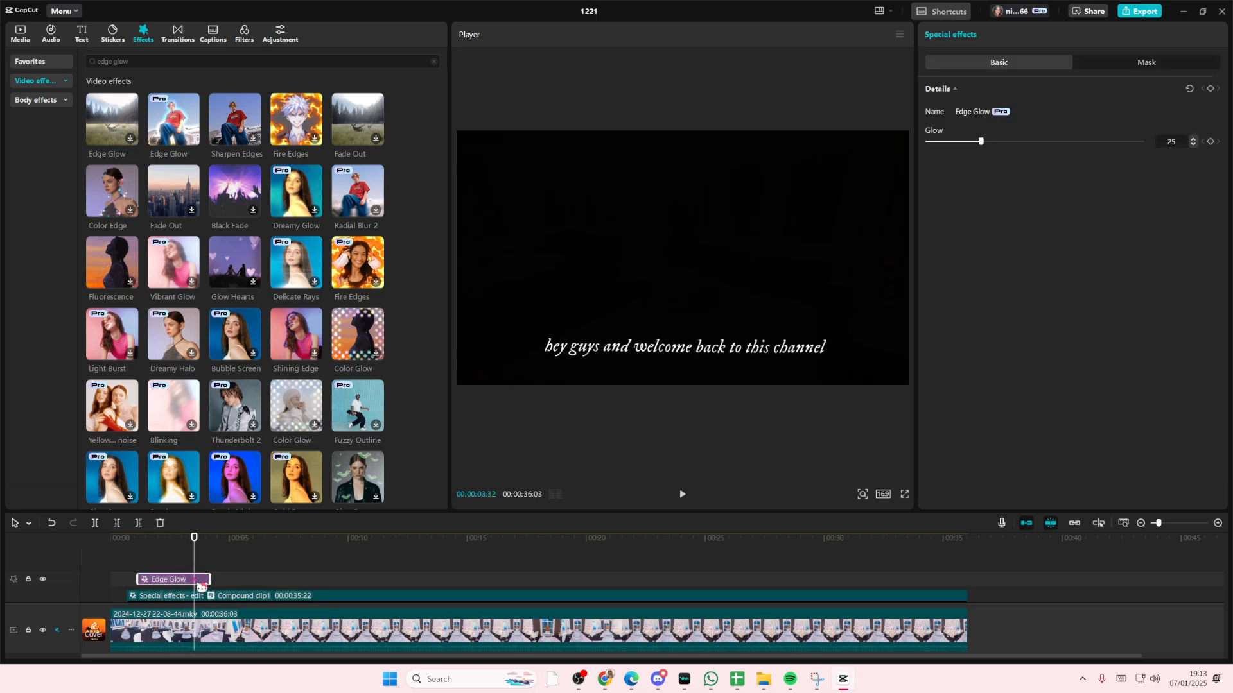
key("Delete")
left_click_drag(112, 125, 126, 568)
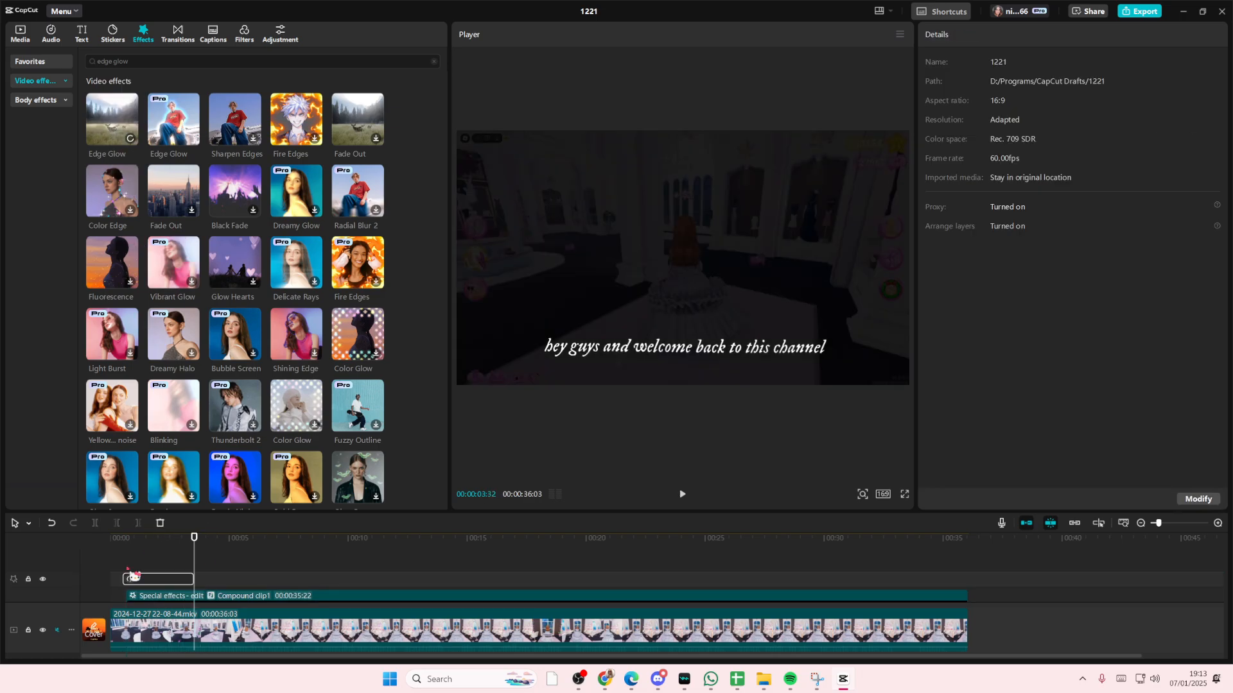
key("Delete")
Try applying Edge Glow directly onto the compound caption clip, then undo the last change
left_click_drag(168, 129, 205, 588)
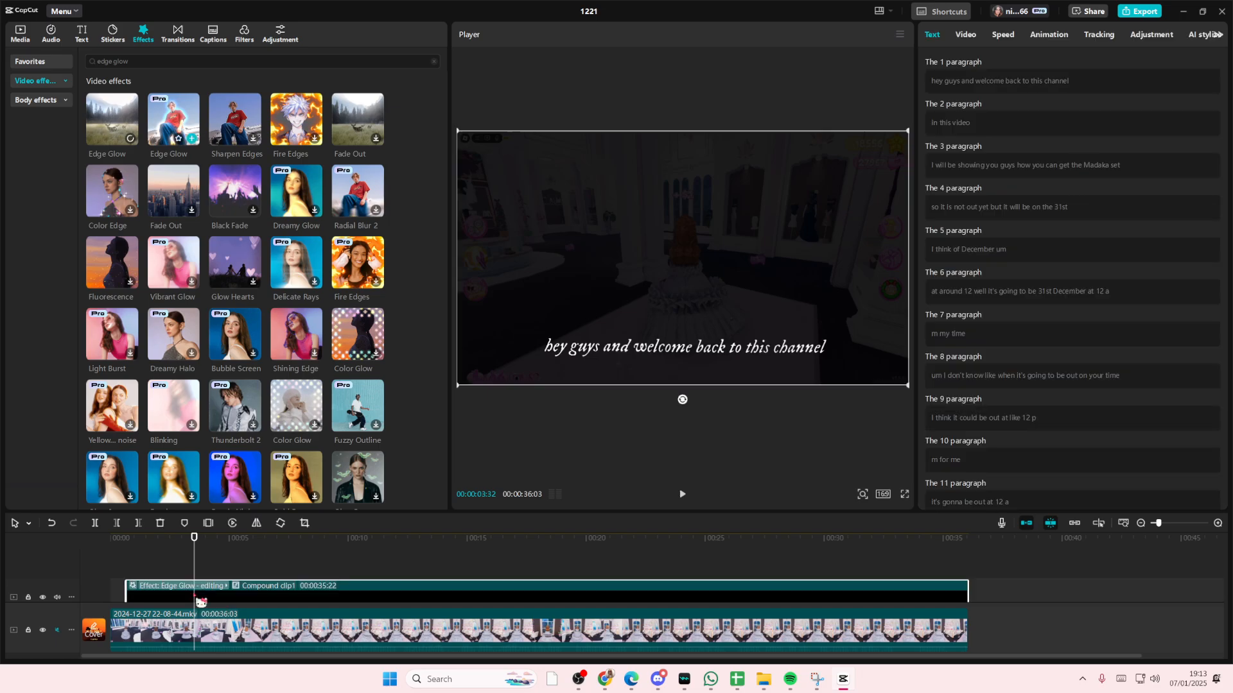
left_click(291, 567)
left_click_drag(291, 567, 197, 561)
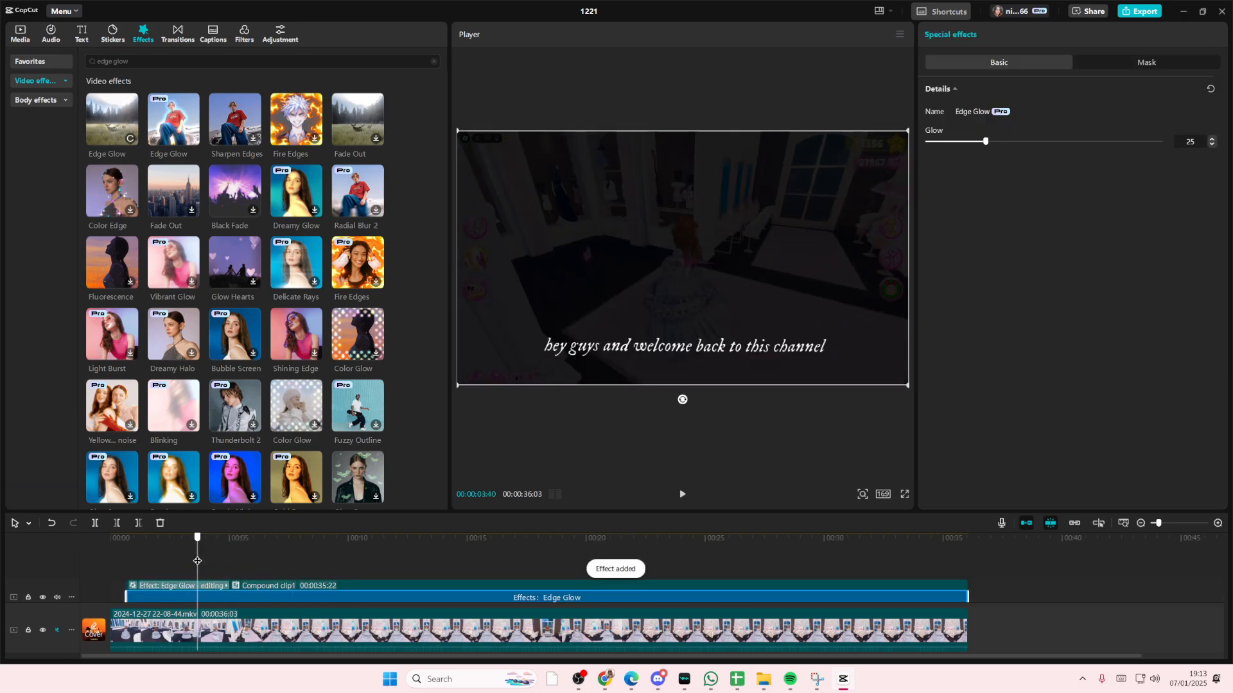
key("ctrl+z")
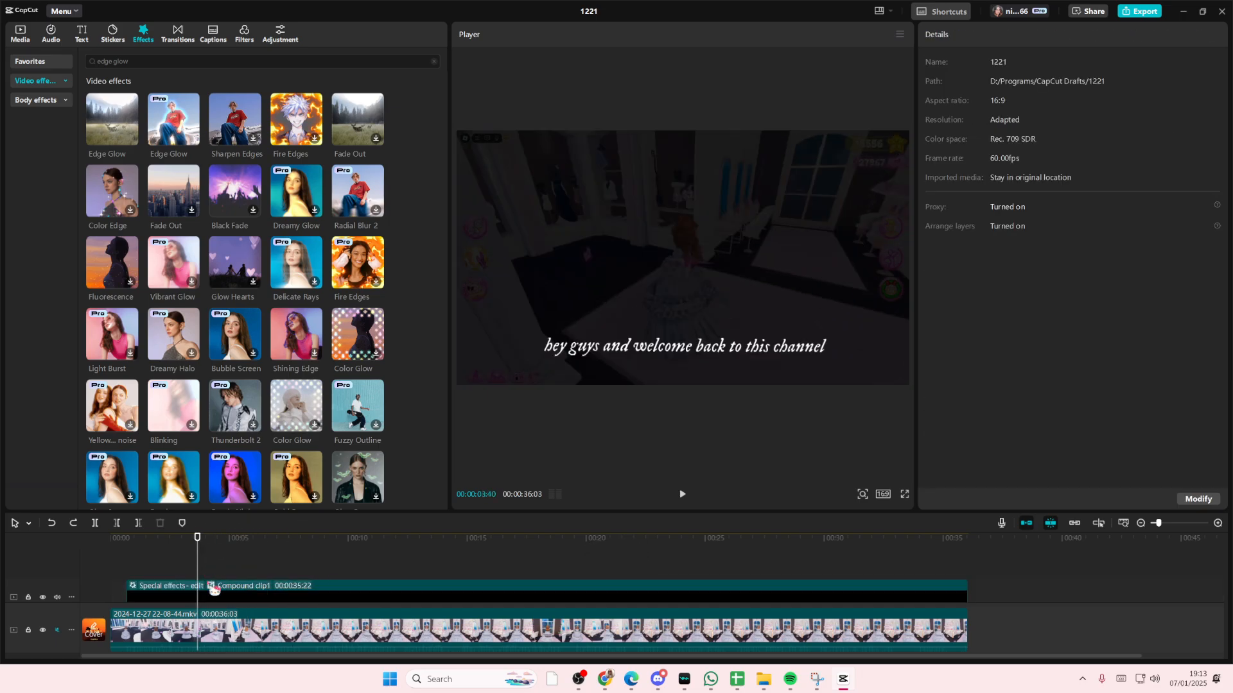
Open the compound caption clip and lay an Edge Glow effect across all its captions
double_click(211, 590)
left_click_drag(199, 565, 91, 565)
left_click_drag(178, 122, 478, 600)
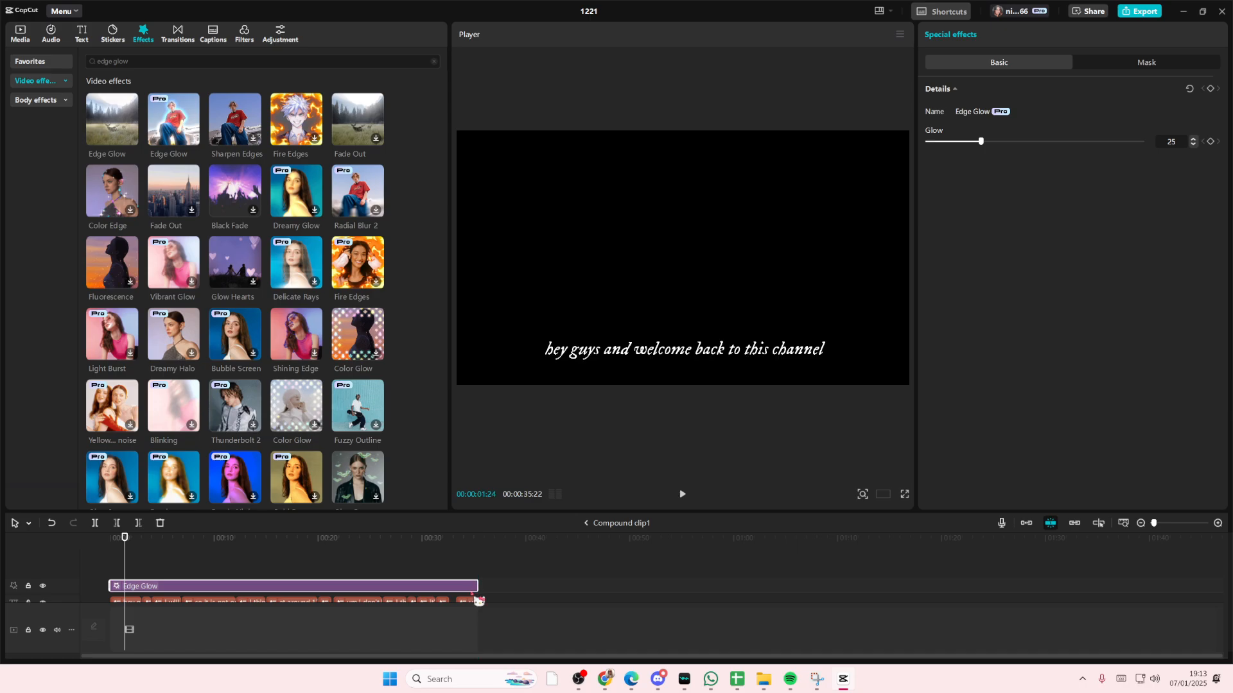
Select the first caption and enable the text Glow option for all captions
left_click(128, 601)
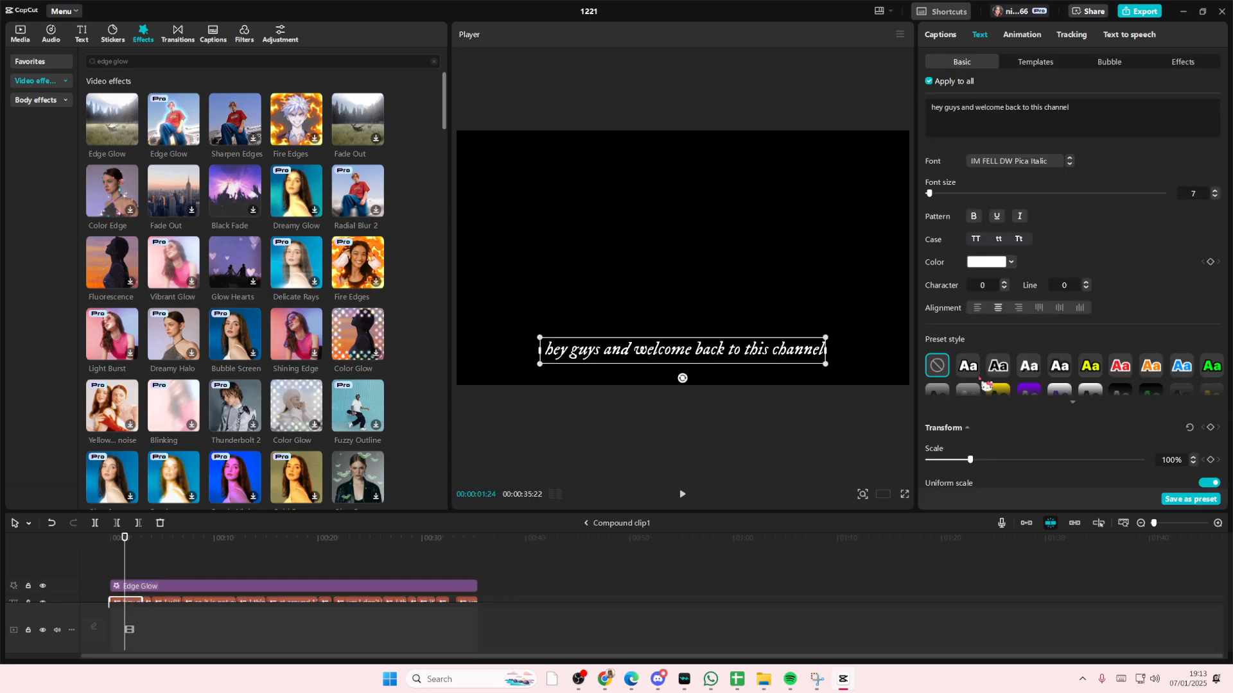
scroll(1019, 384, "down", 4)
scroll(1021, 388, "down", 2)
left_click(928, 405)
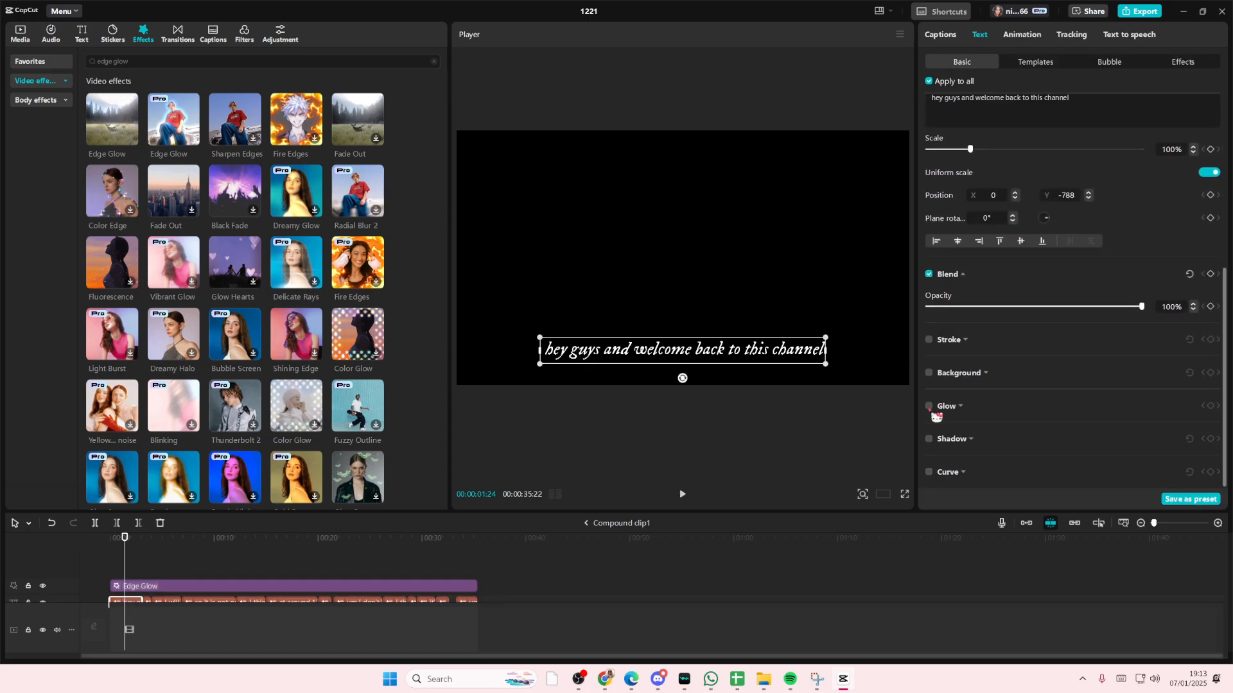
scroll(979, 420, "down", 1)
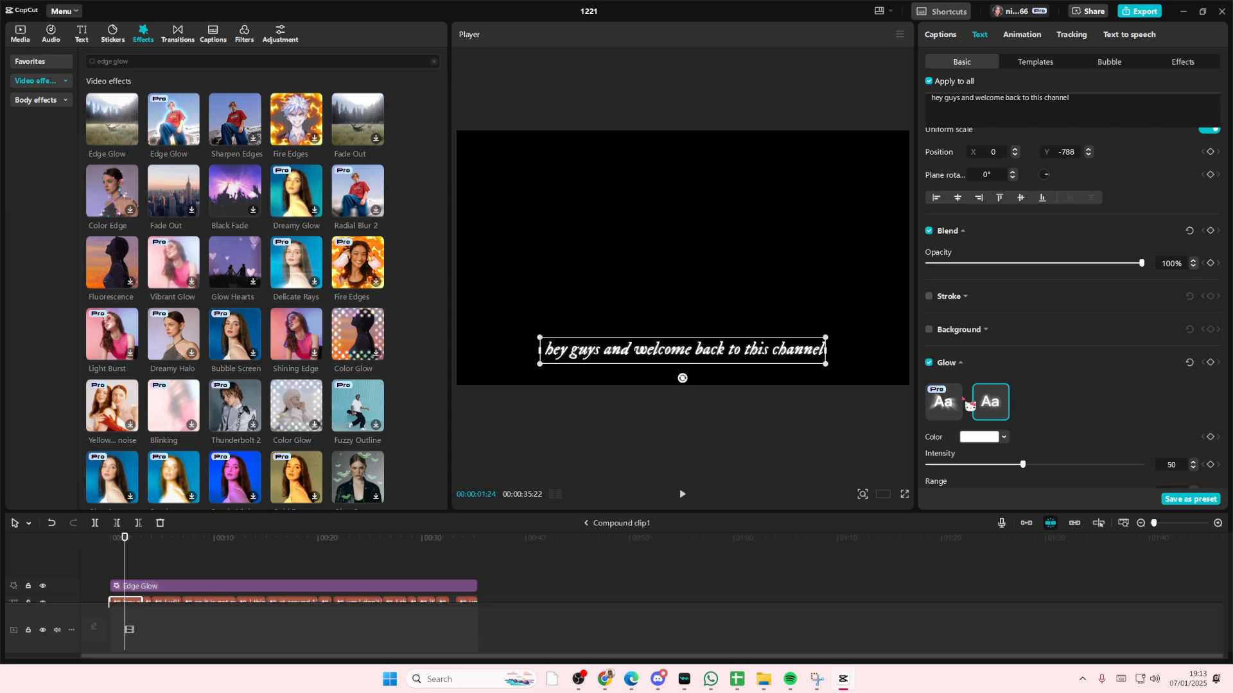
Delete the Edge Glow effect from inside the compound clip
left_click(361, 599)
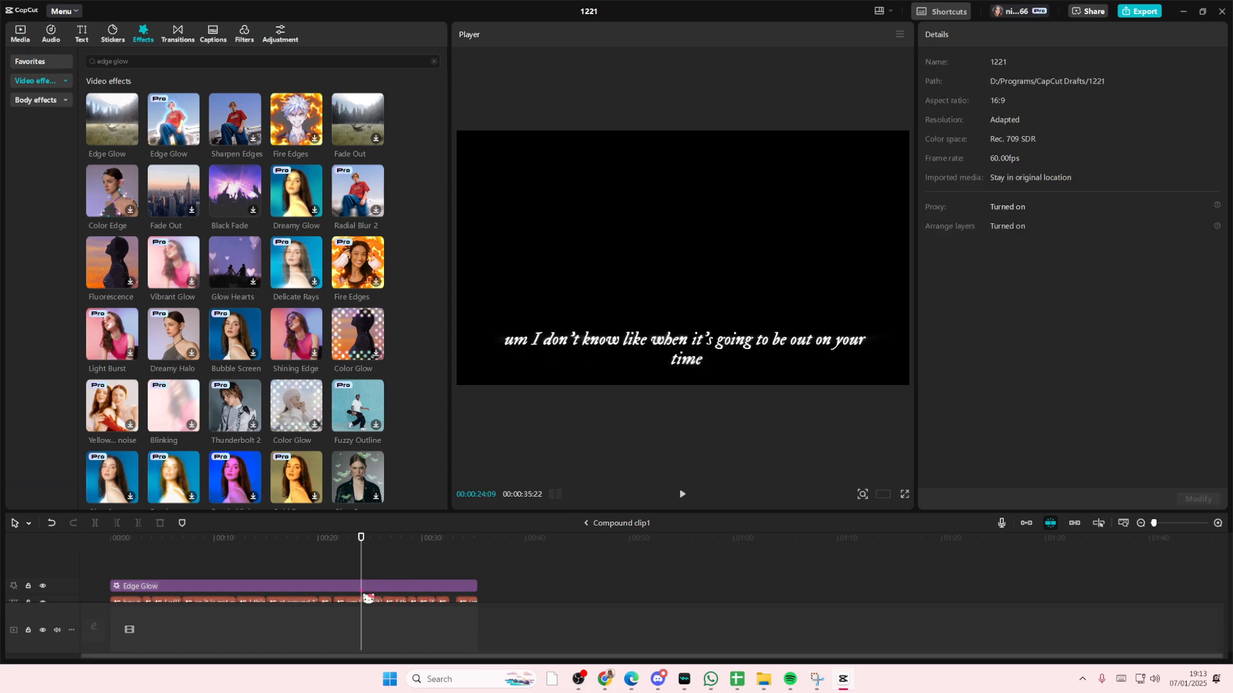
left_click(378, 589)
key("Delete")
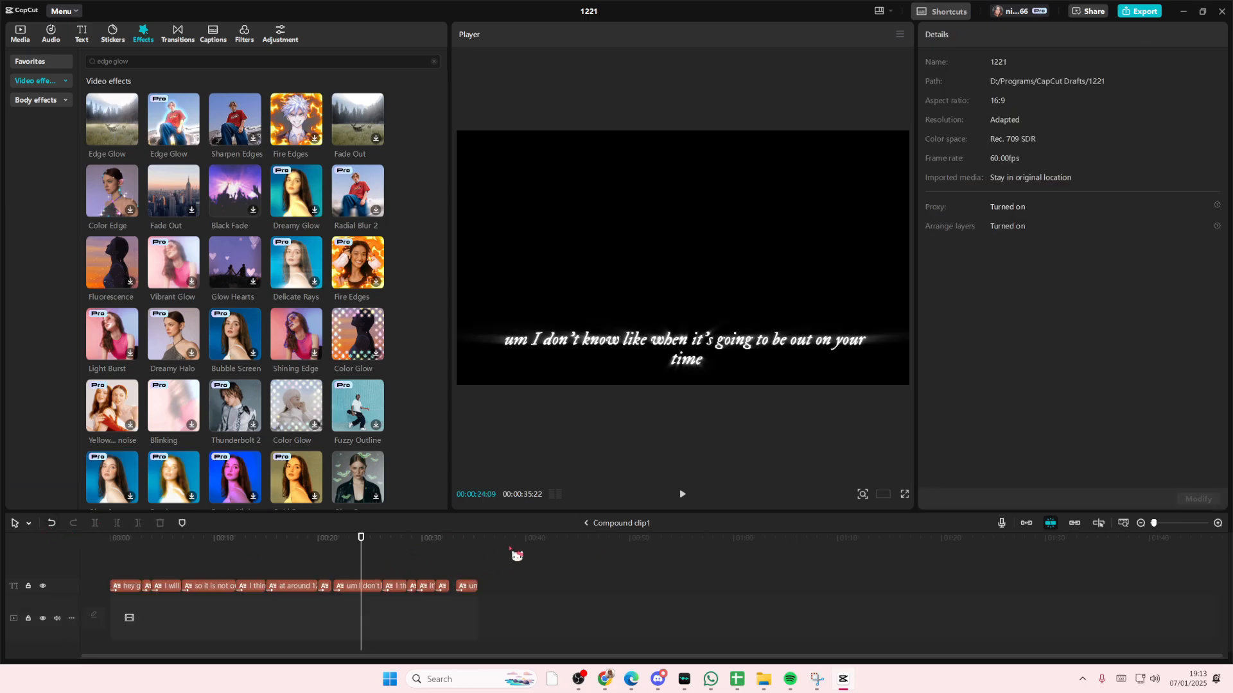
Return to the main timeline and play the video from the start to preview the captions
left_click(587, 523)
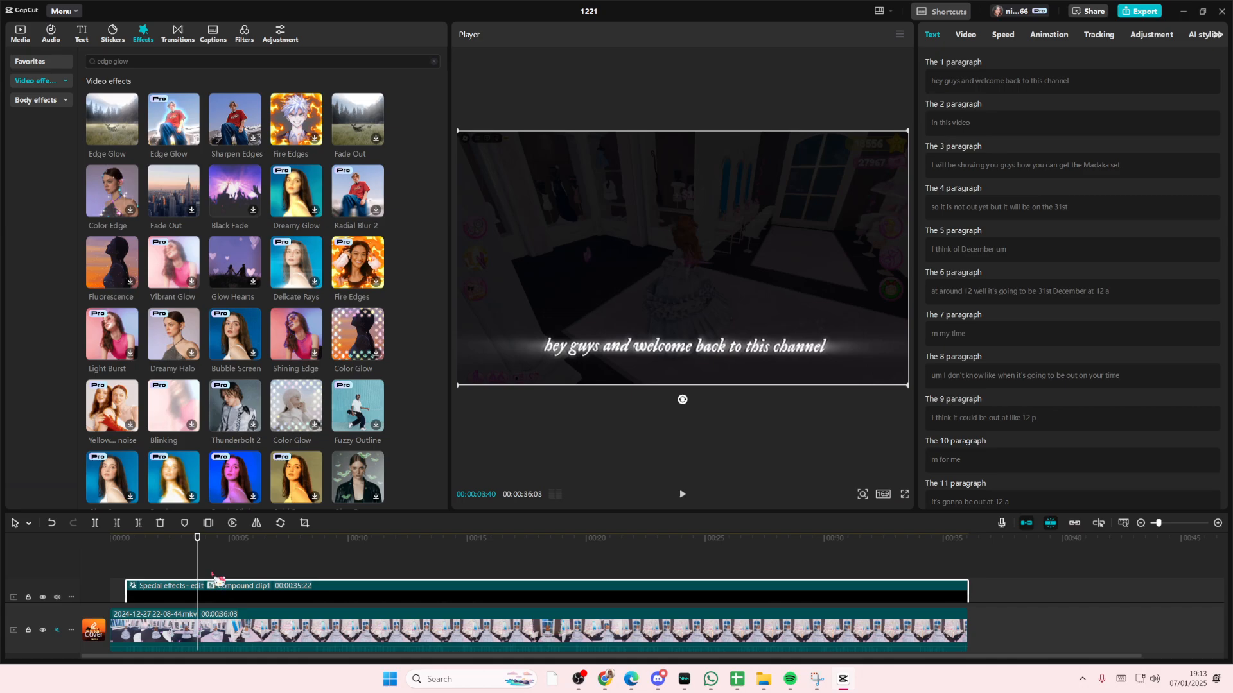
left_click_drag(213, 573, 94, 575)
key("space")
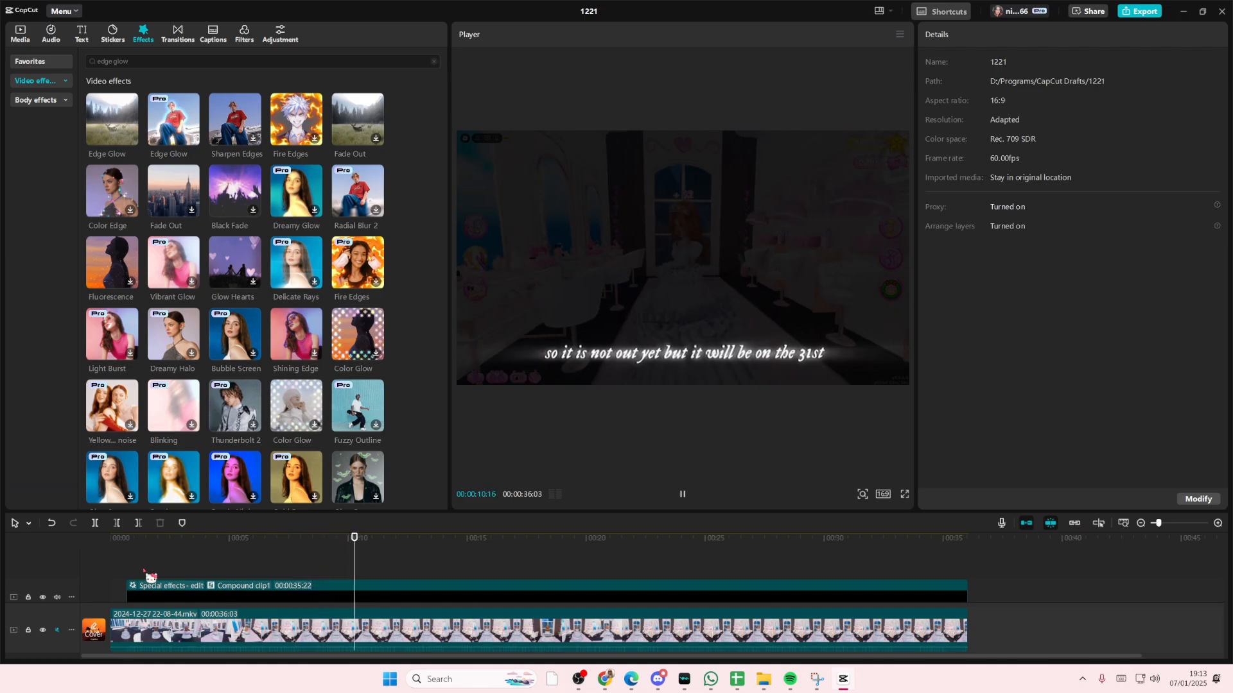
Move the compound caption clip up to about the vertical middle of the frame
left_click(256, 594)
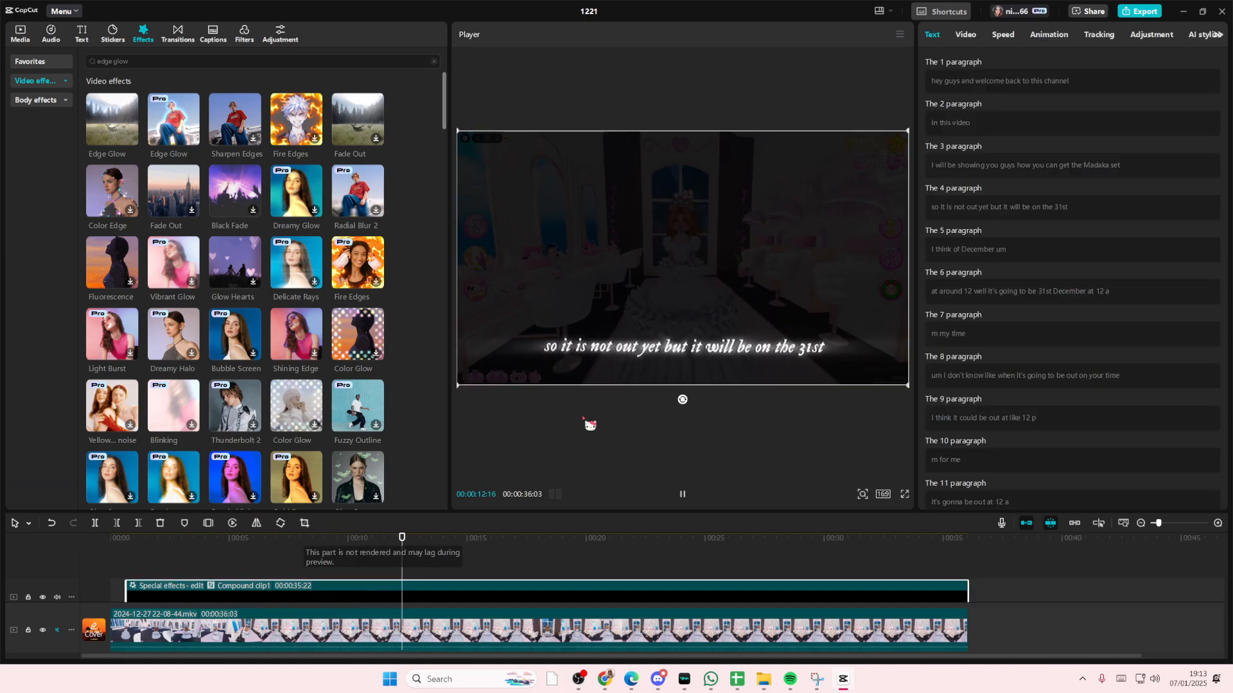
left_click_drag(636, 364, 628, 277)
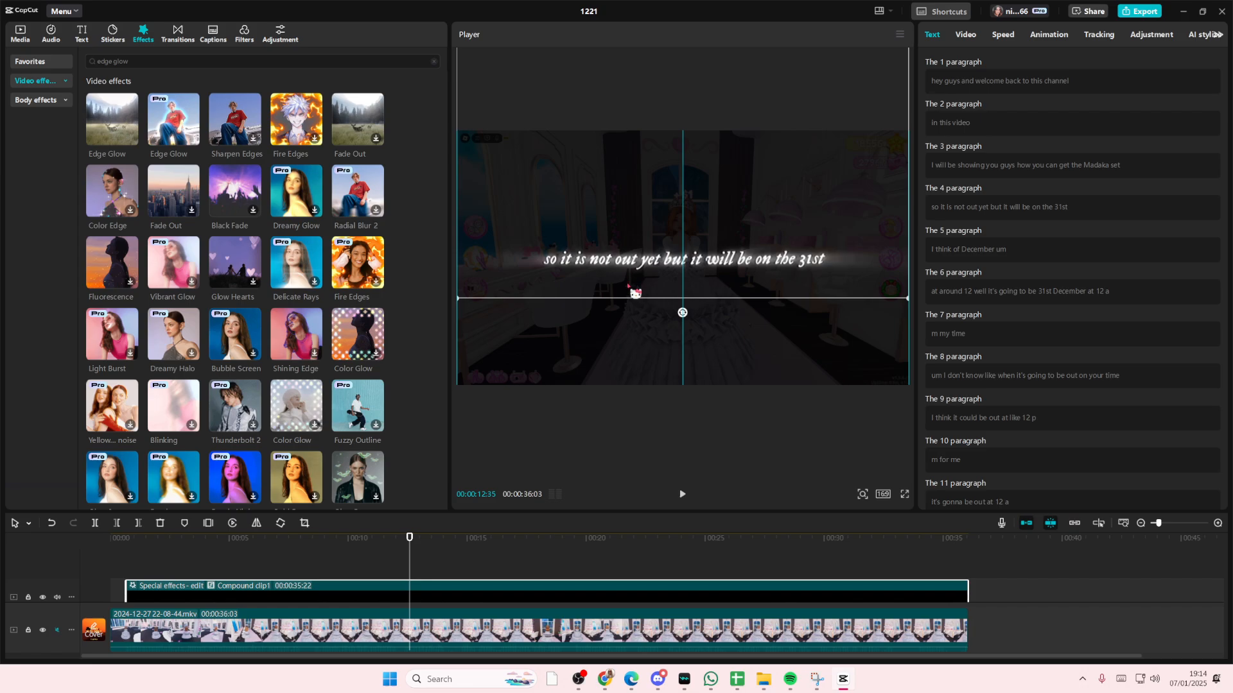
left_click(121, 564)
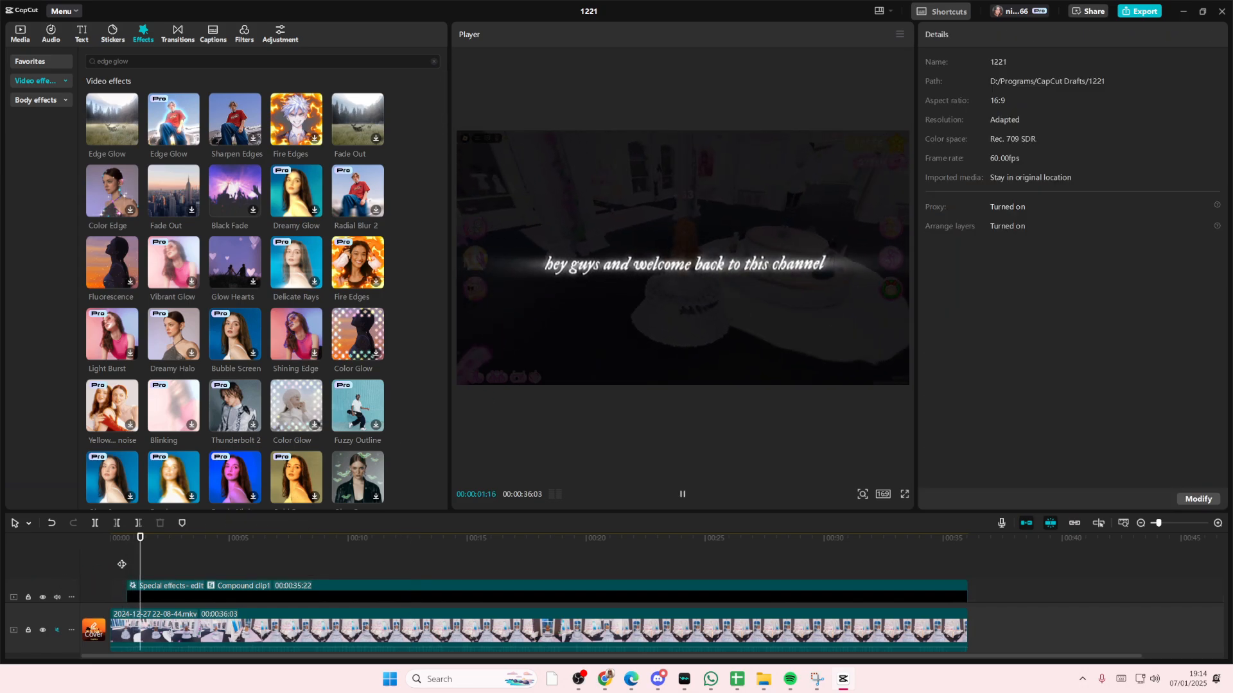